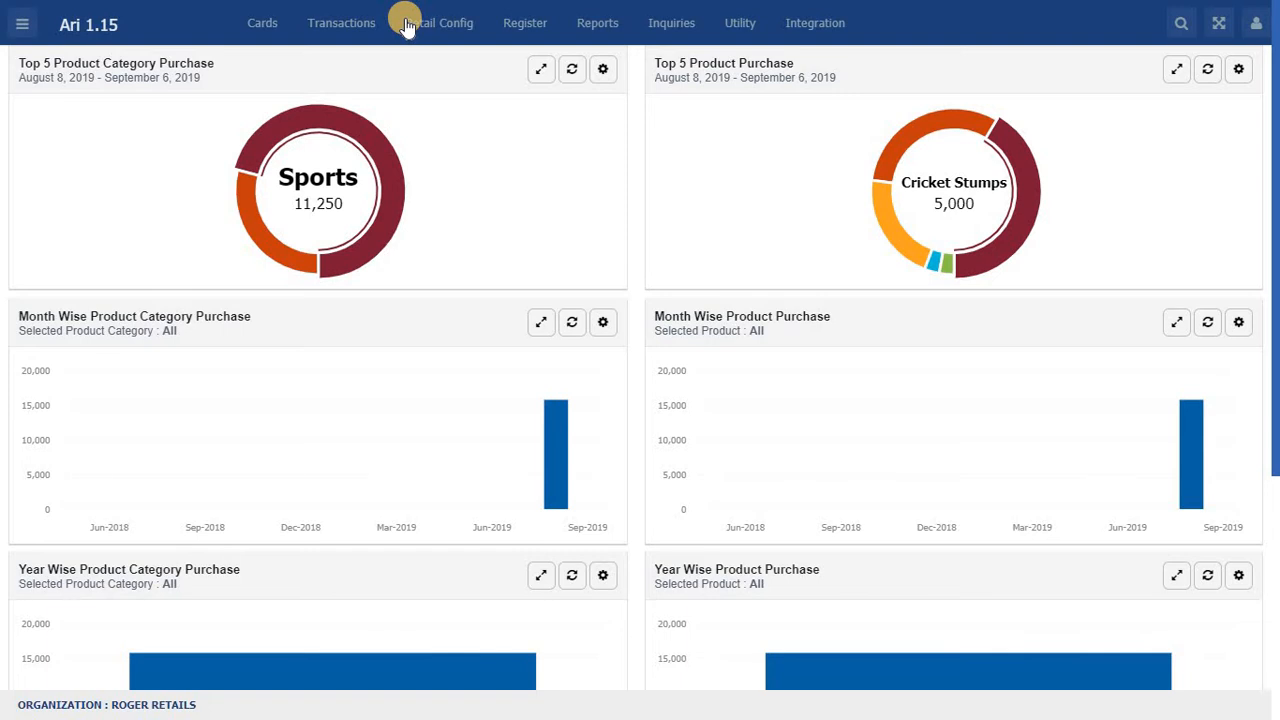
Step: Open the Product card from the inventory masters and name the new product "Computer set"
{"action": "left_click", "coordinate": [262, 24]}
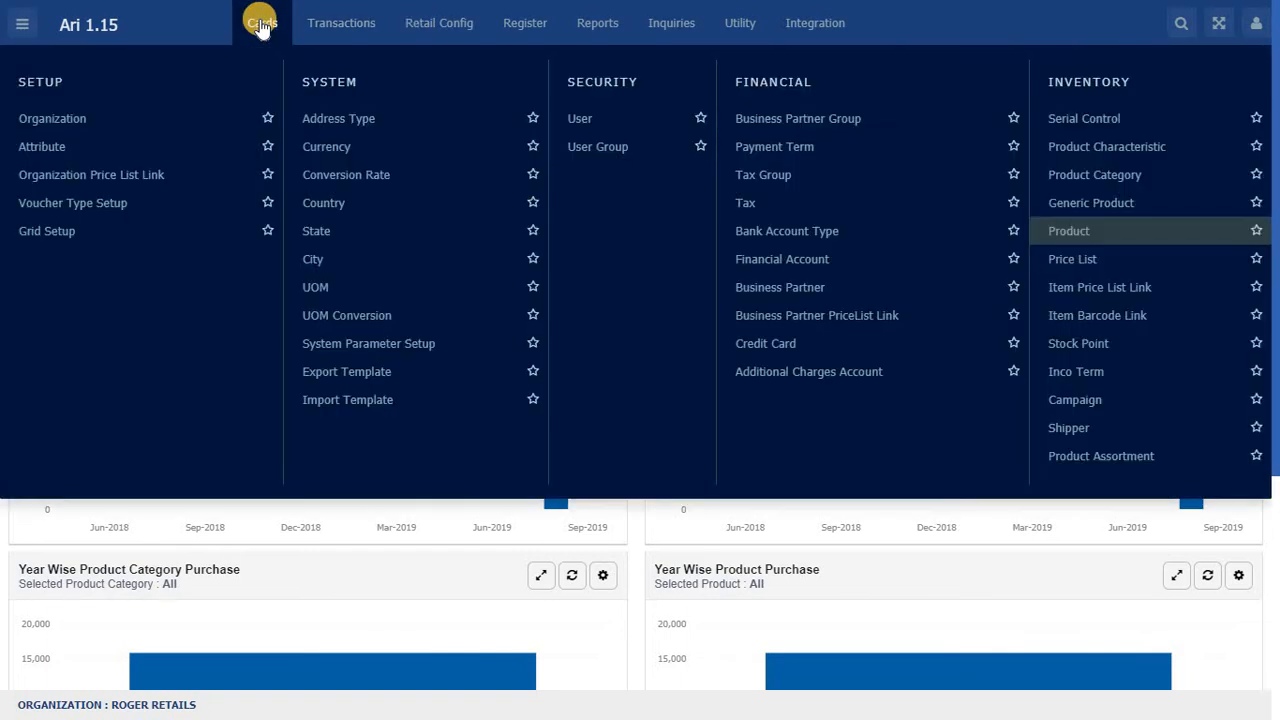
{"action": "left_click", "coordinate": [1066, 232]}
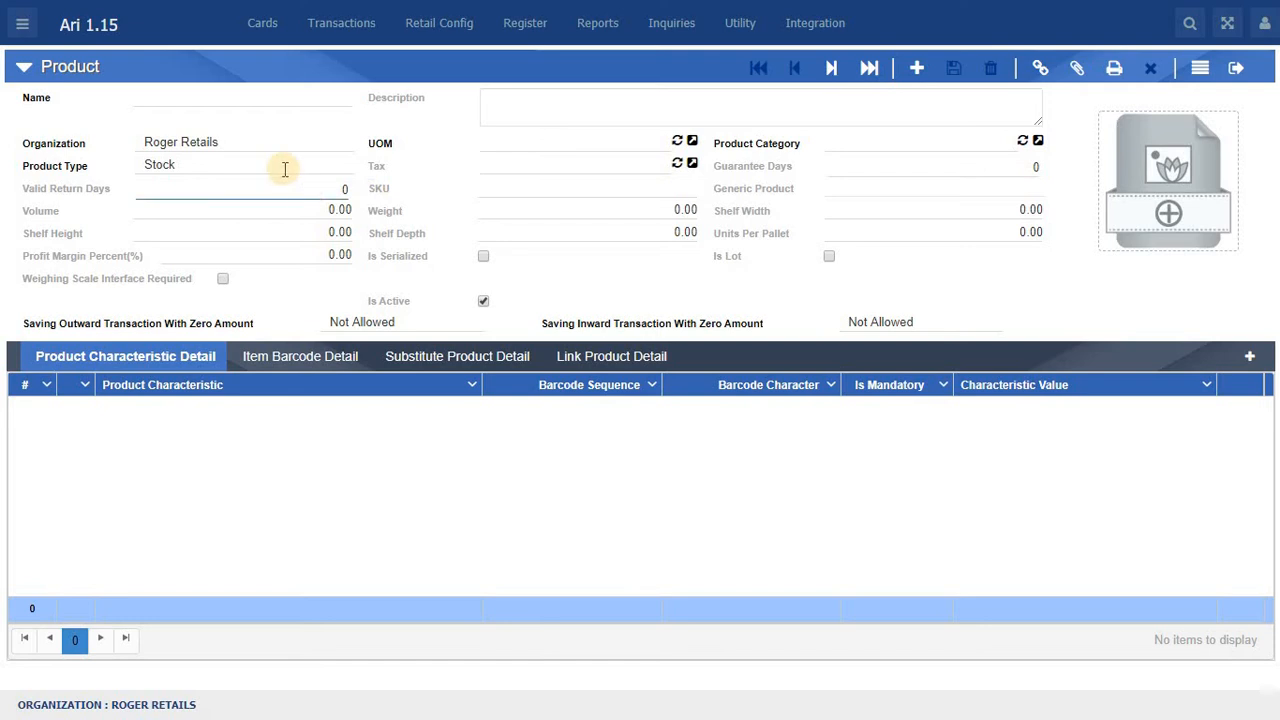
{"action": "left_click", "coordinate": [224, 93]}
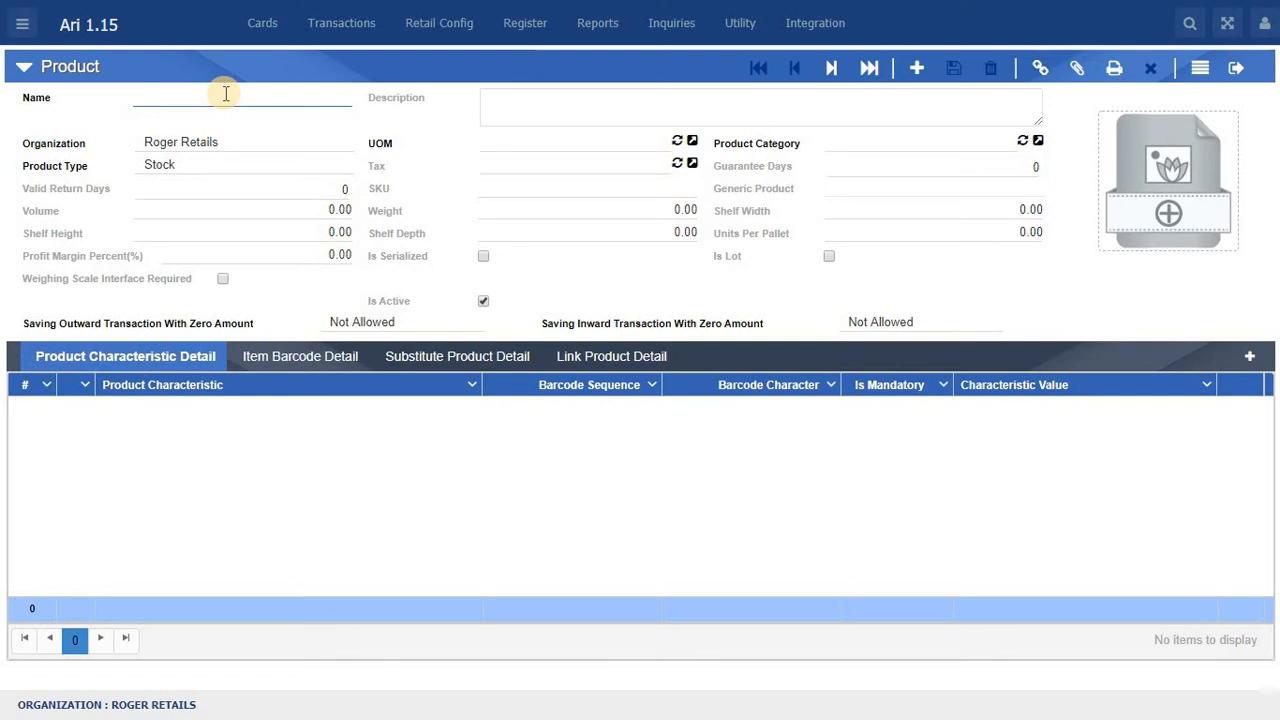
{"action": "type", "text": "Compu"}
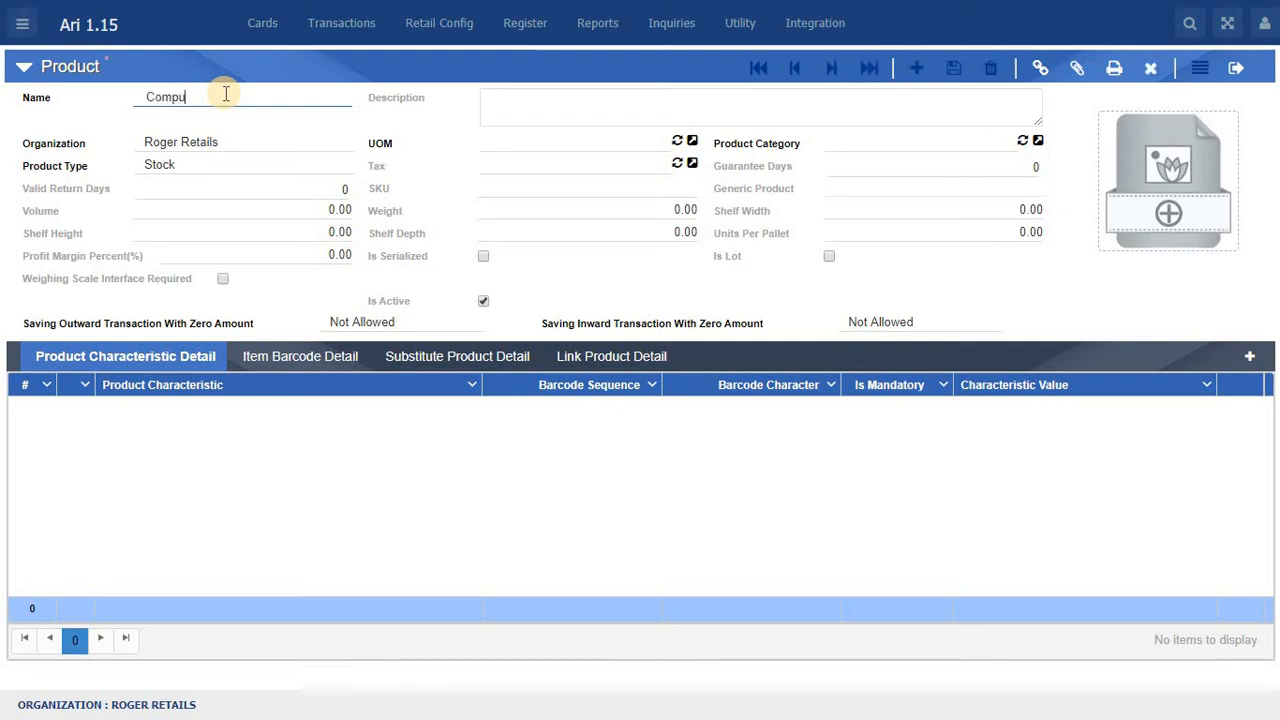
{"action": "type", "text": "ter set"}
Step: Set the product's UOM to Unit and its product category to Electronics
{"action": "left_click", "coordinate": [506, 142]}
{"action": "left_click", "coordinate": [510, 239]}
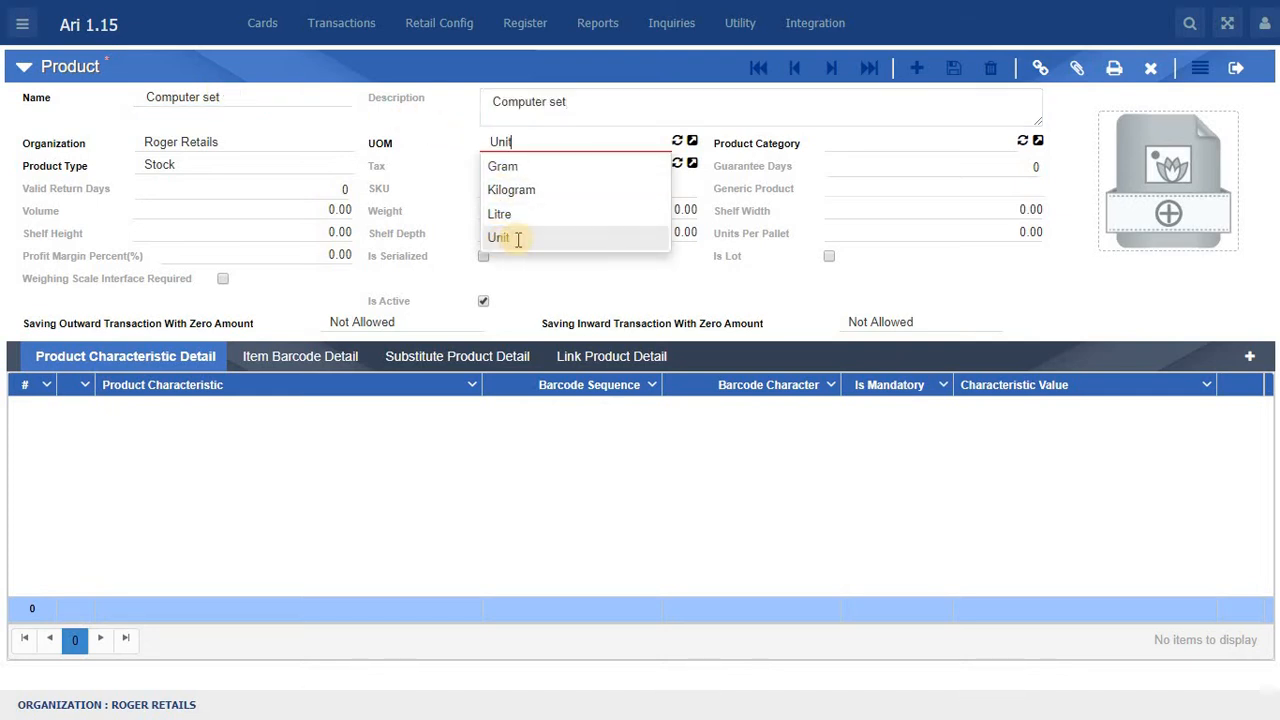
{"action": "left_click", "coordinate": [900, 148]}
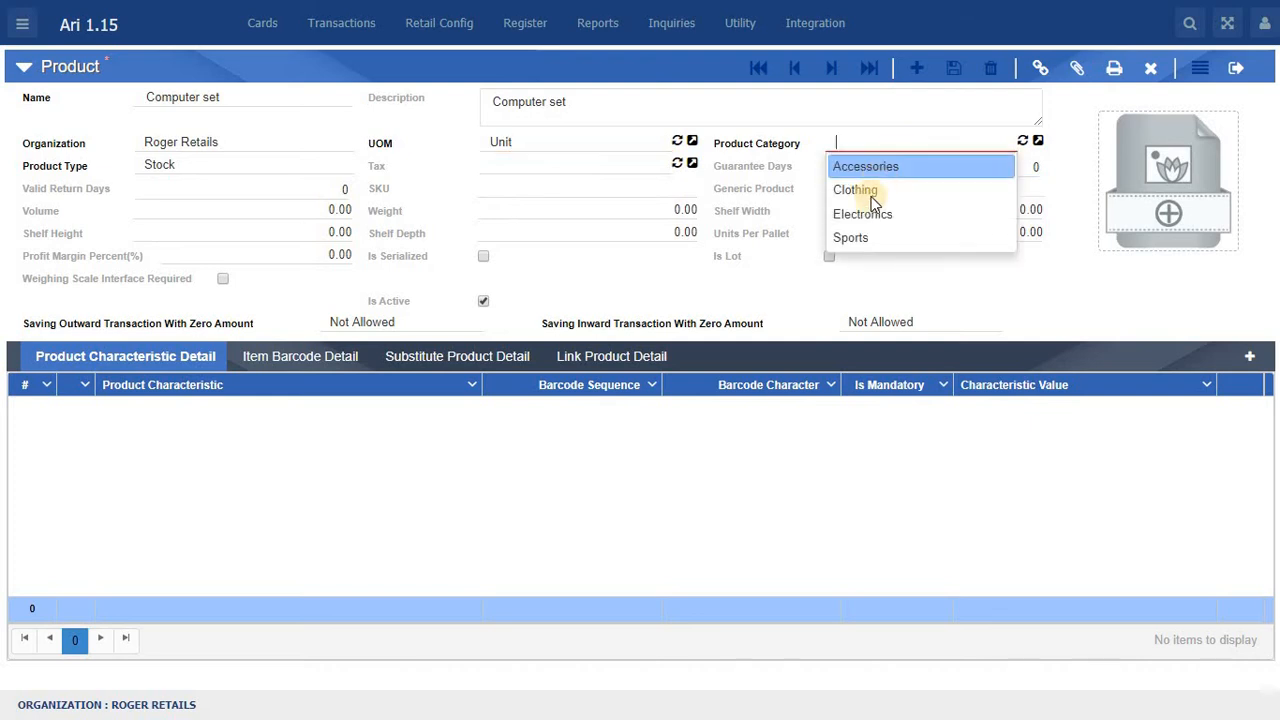
{"action": "left_click", "coordinate": [863, 215]}
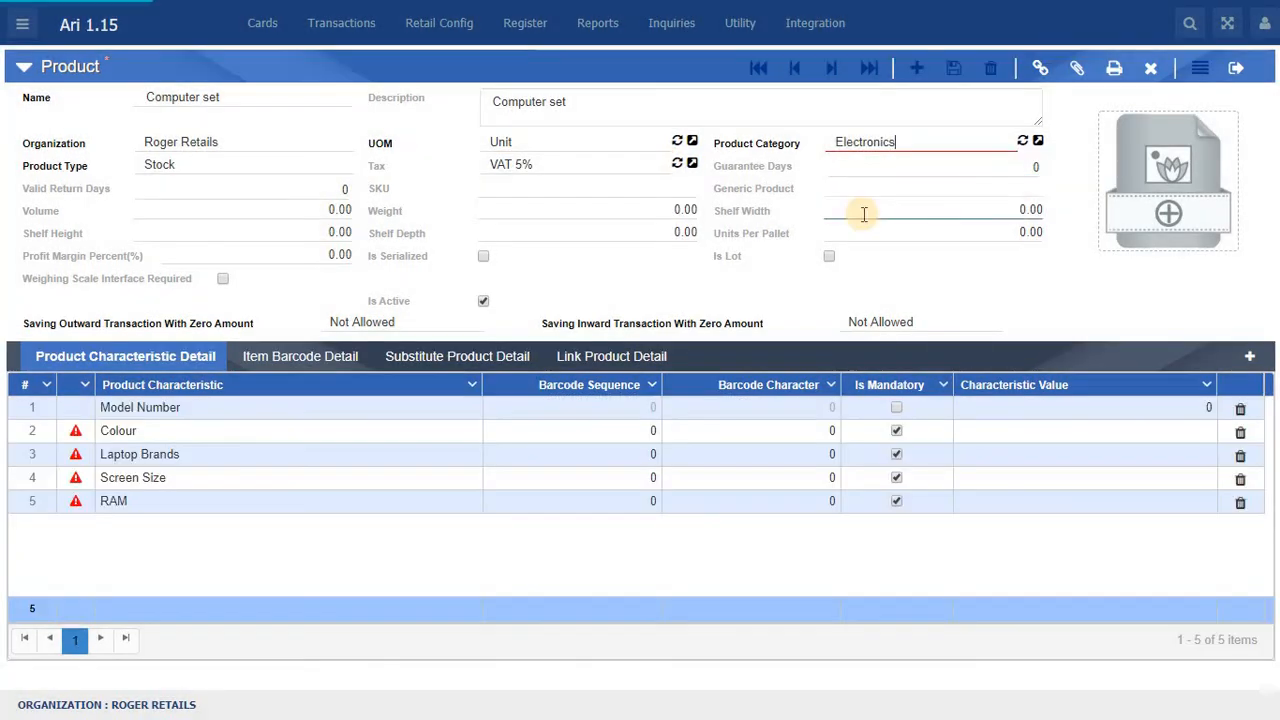
Step: Change the product type of the computer set to Assembly
{"action": "left_click", "coordinate": [200, 172]}
{"action": "key", "text": "BackSpace"}
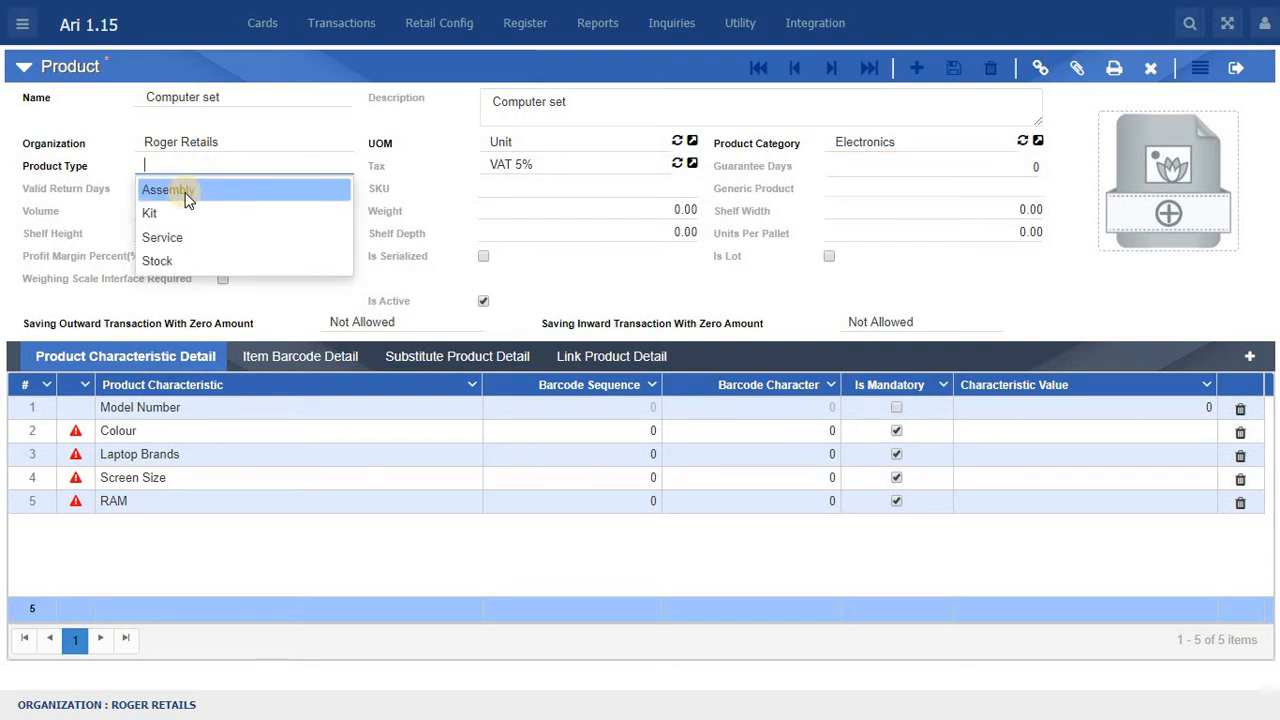
{"action": "left_click", "coordinate": [185, 195]}
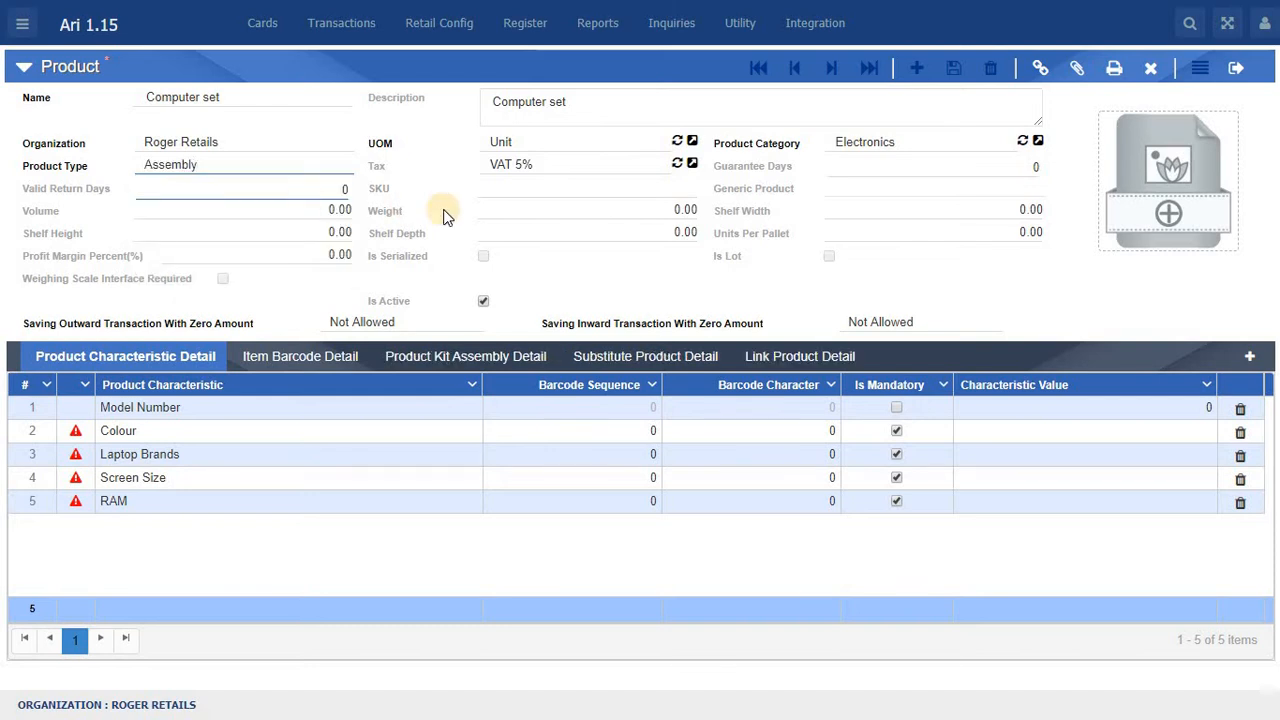
Step: Set the product's guarantee days to 365 and its valid return days to 30
{"action": "left_click", "coordinate": [891, 170]}
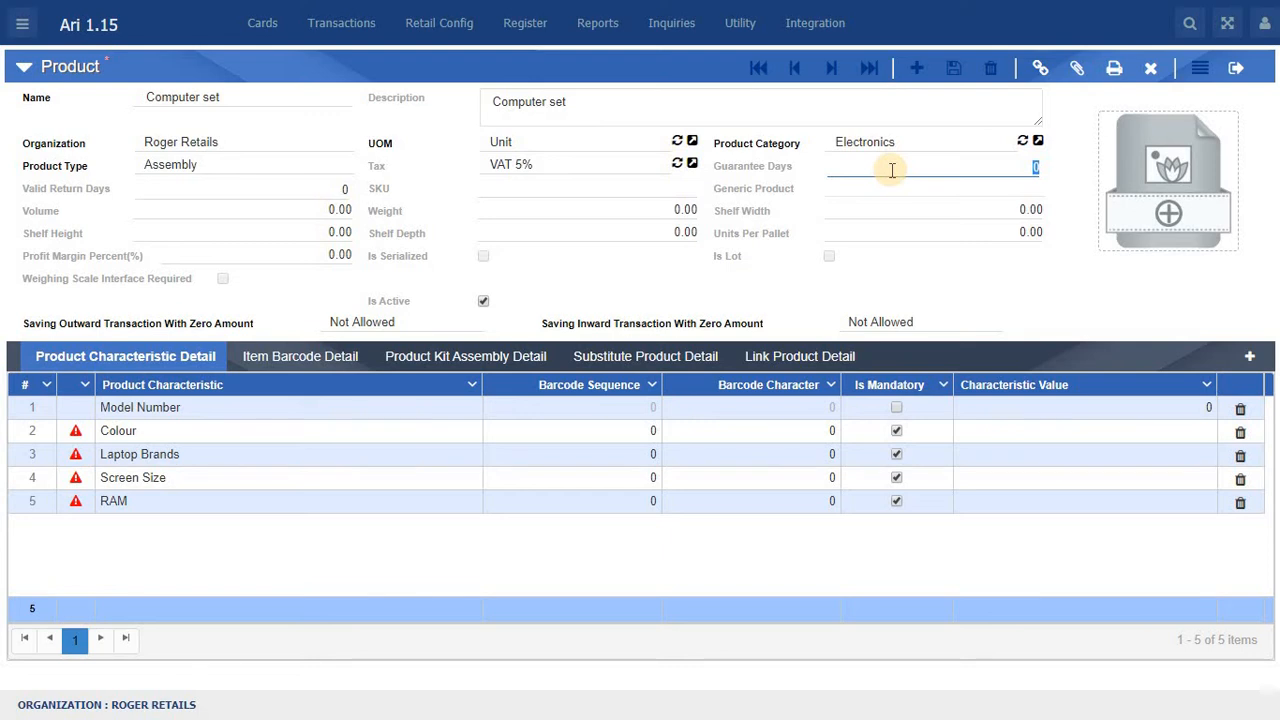
{"action": "type", "text": "365"}
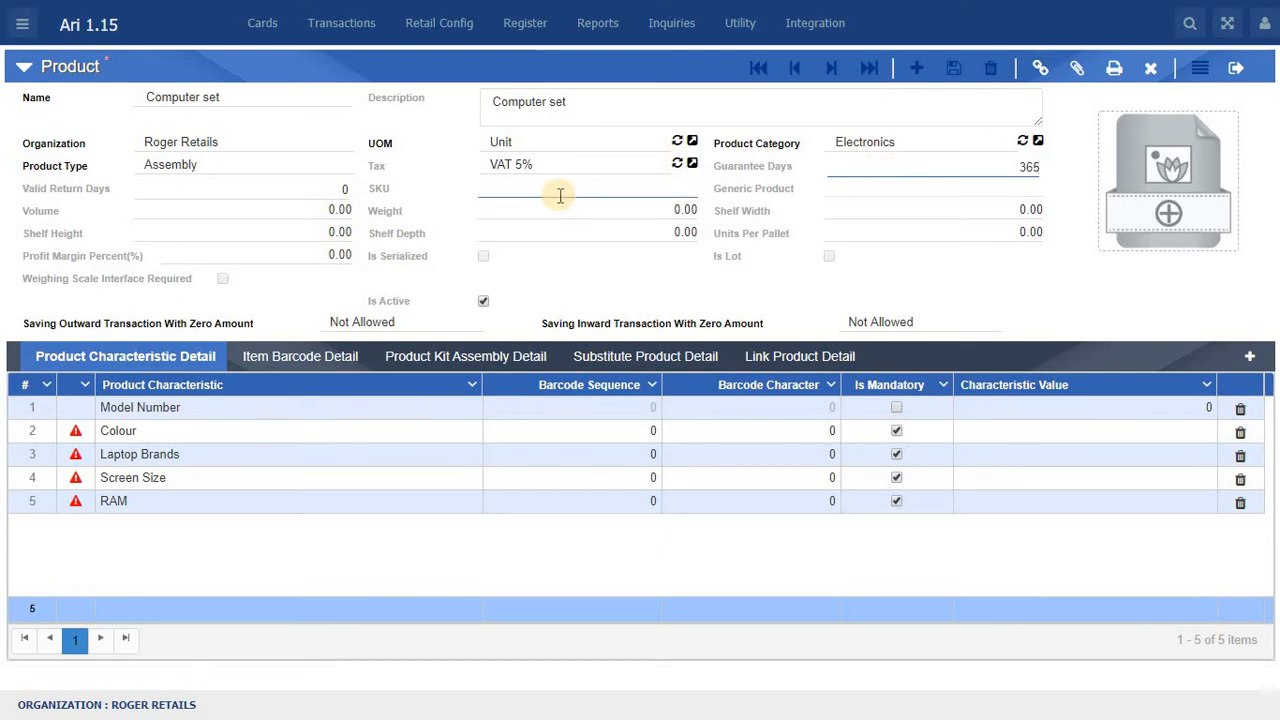
{"action": "left_click", "coordinate": [223, 193]}
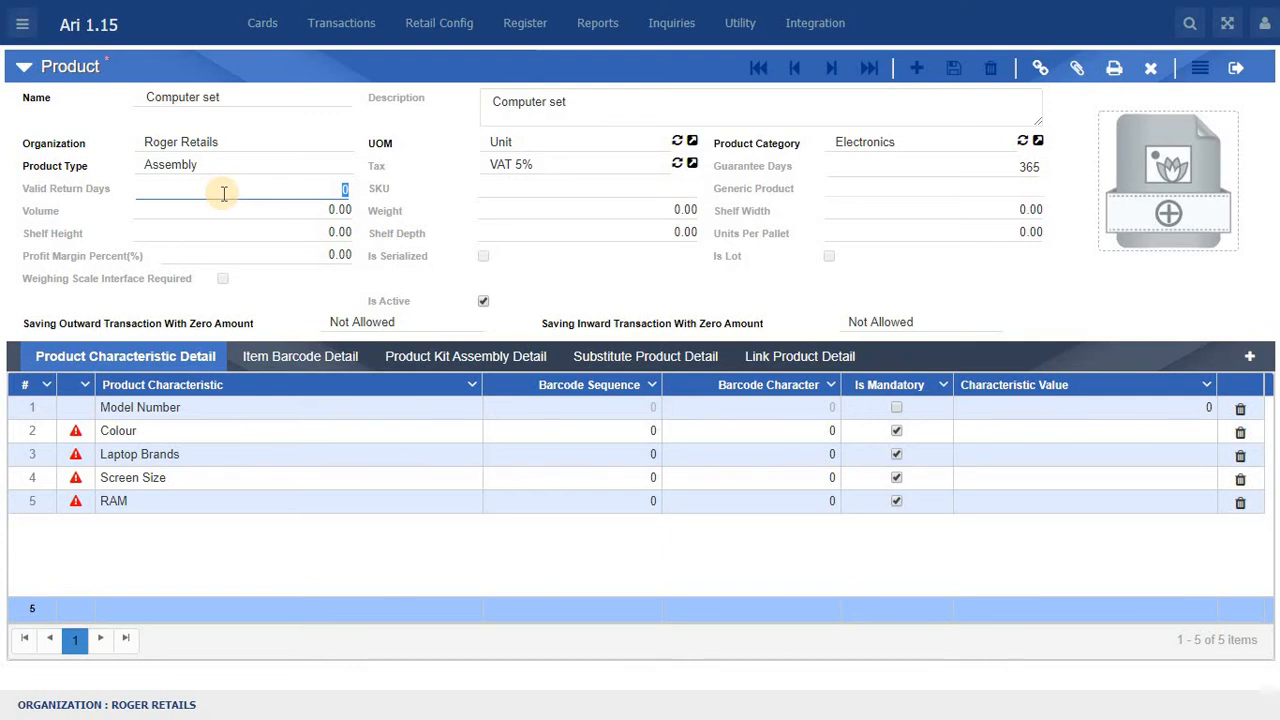
{"action": "type", "text": "30"}
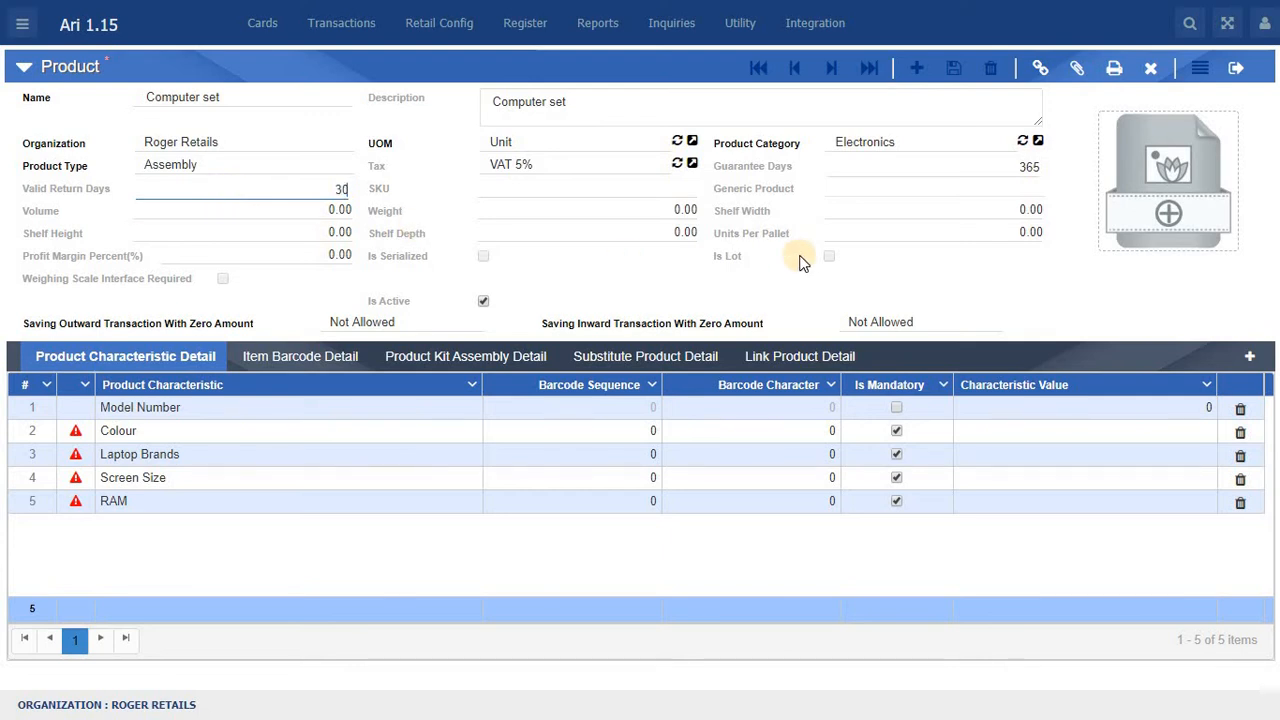
Step: Add the images "download (1).jpg" and "download.jpg" to the product and save them
{"action": "left_click", "coordinate": [1166, 188]}
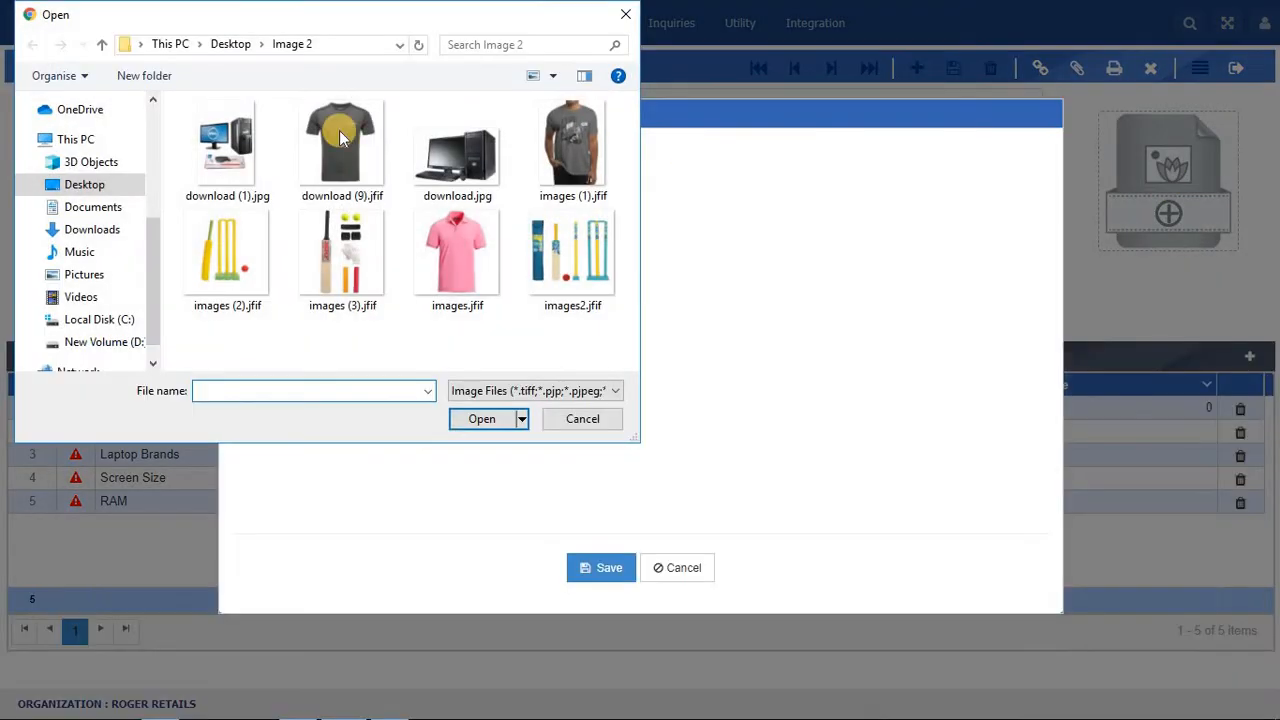
{"action": "left_click", "coordinate": [200, 142]}
{"action": "left_click", "coordinate": [446, 151], "text": "ctrl"}
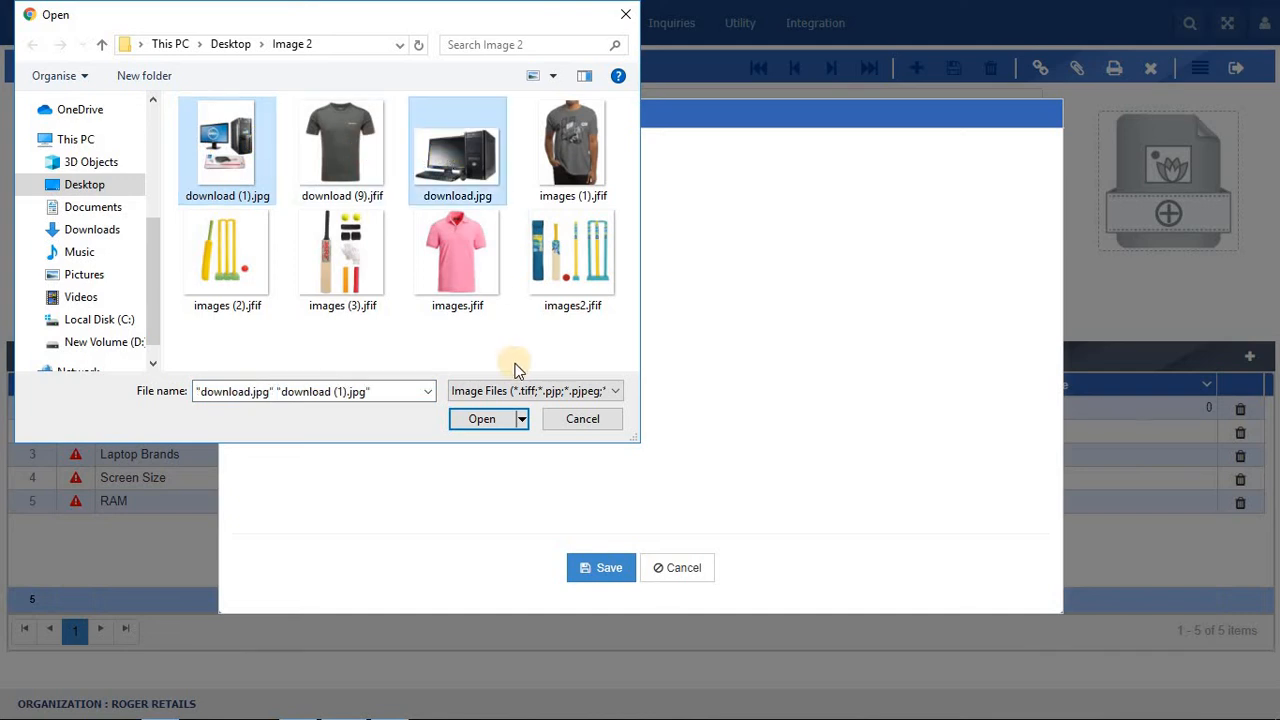
{"action": "left_click", "coordinate": [484, 419]}
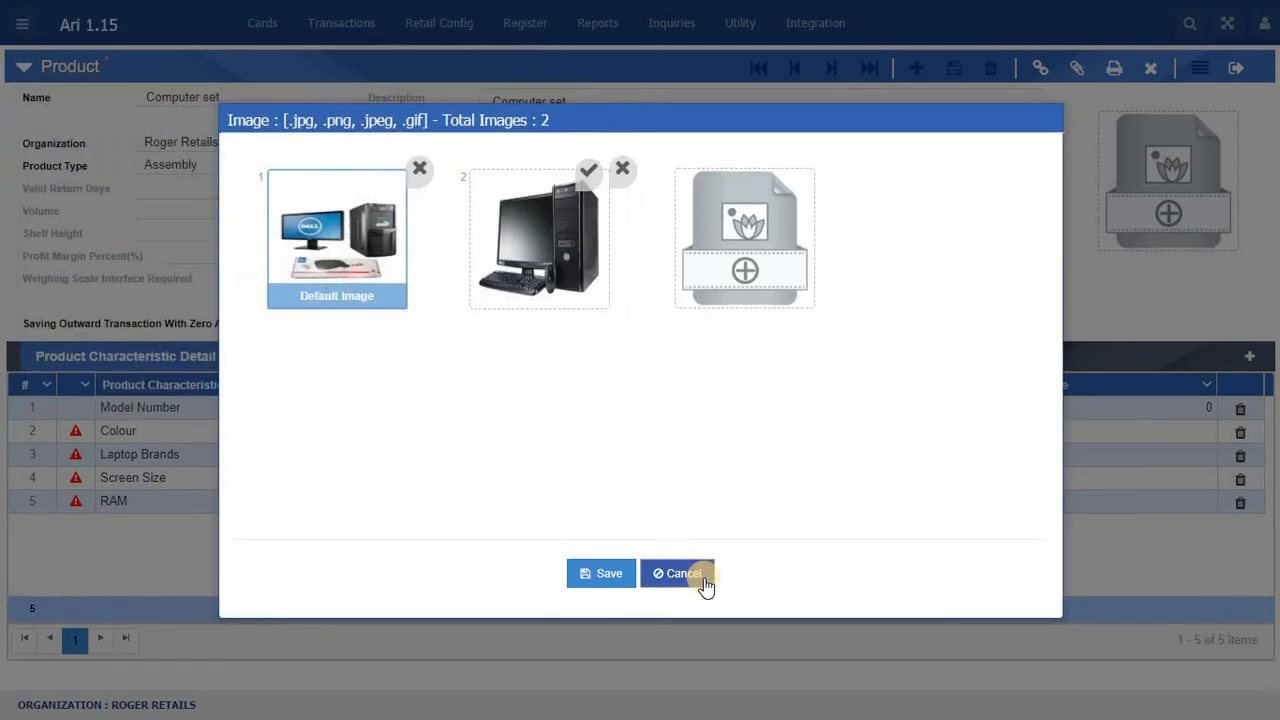
{"action": "left_click", "coordinate": [610, 575]}
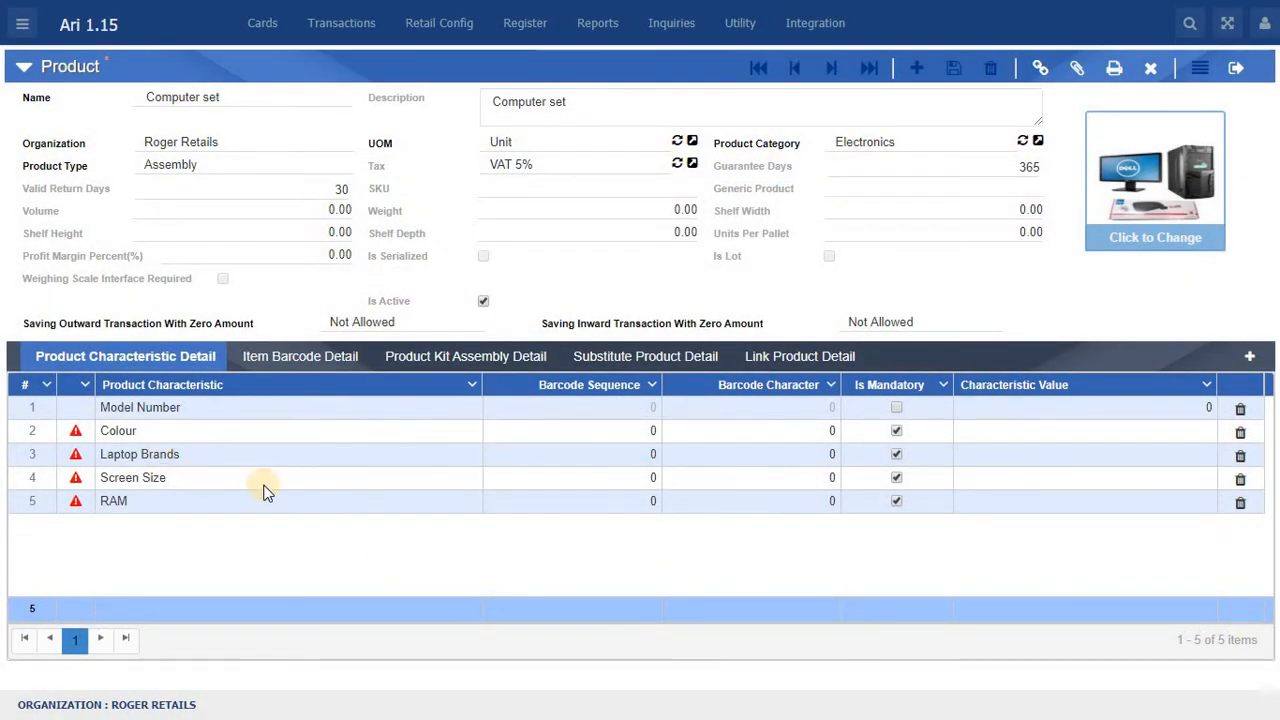
Step: Make the Colour, Laptop Brands, Screen Size and RAM characteristics non-mandatory
{"action": "left_click", "coordinate": [897, 433]}
{"action": "left_click", "coordinate": [898, 456]}
{"action": "left_click", "coordinate": [897, 477]}
{"action": "left_click", "coordinate": [896, 501]}
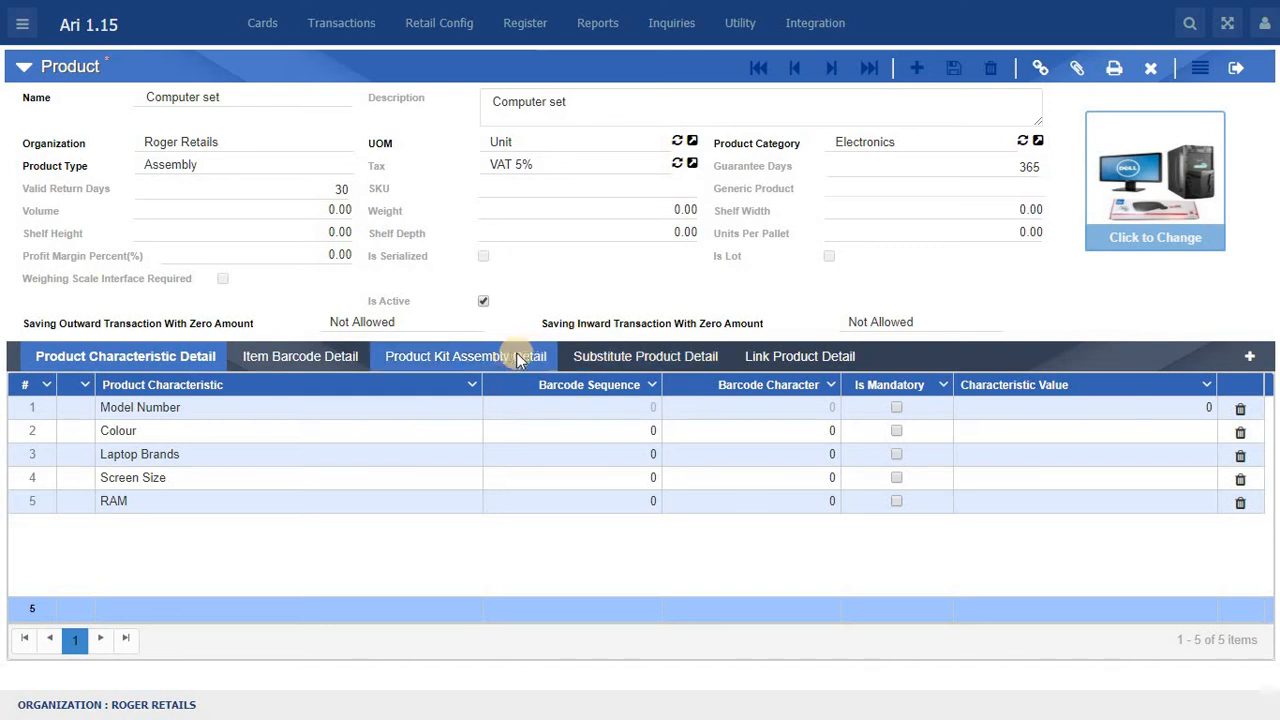
Step: Add Bluetooth Mouse as the first component in the Product Kit Assembly Detail
{"action": "left_click", "coordinate": [463, 359]}
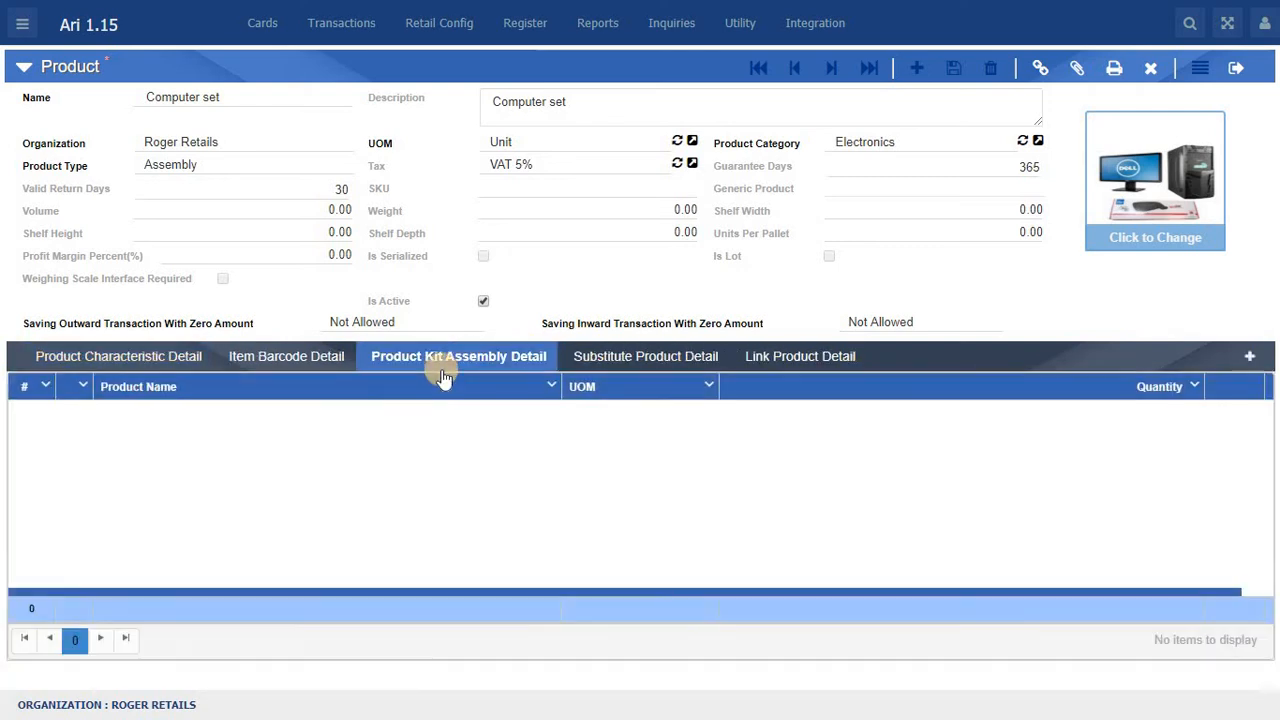
{"action": "right_click", "coordinate": [337, 416]}
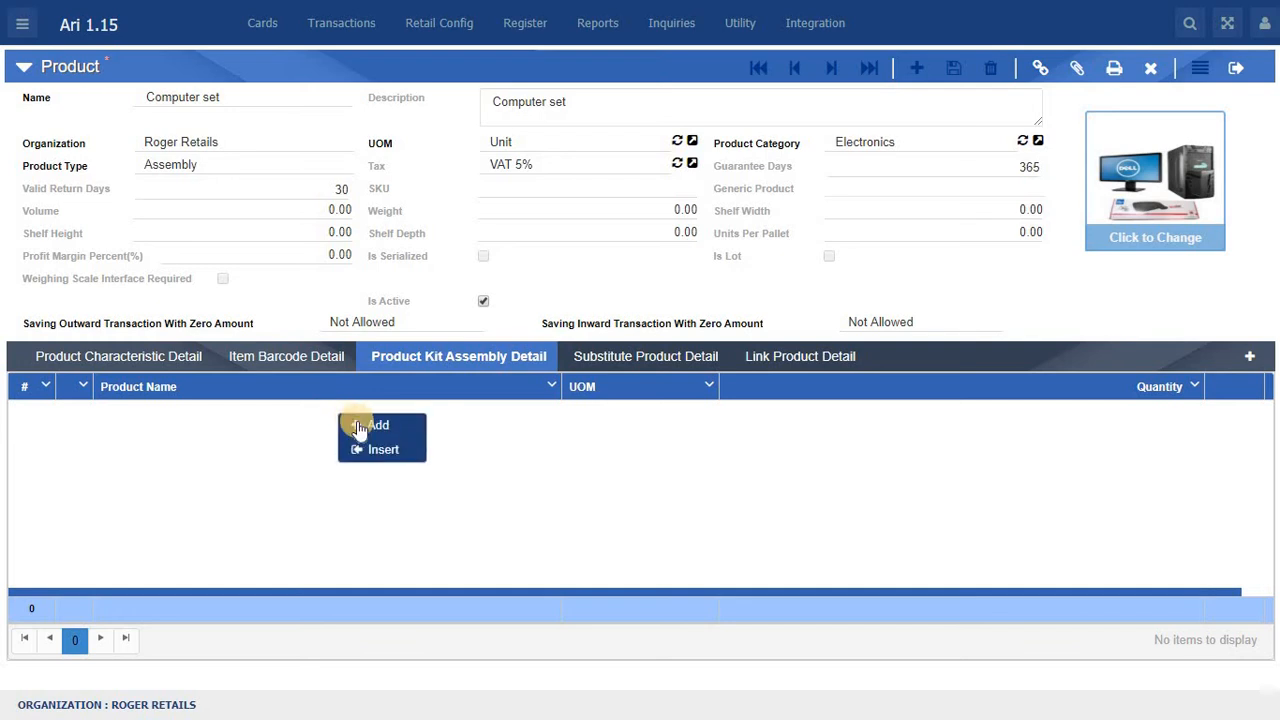
{"action": "left_click", "coordinate": [370, 427]}
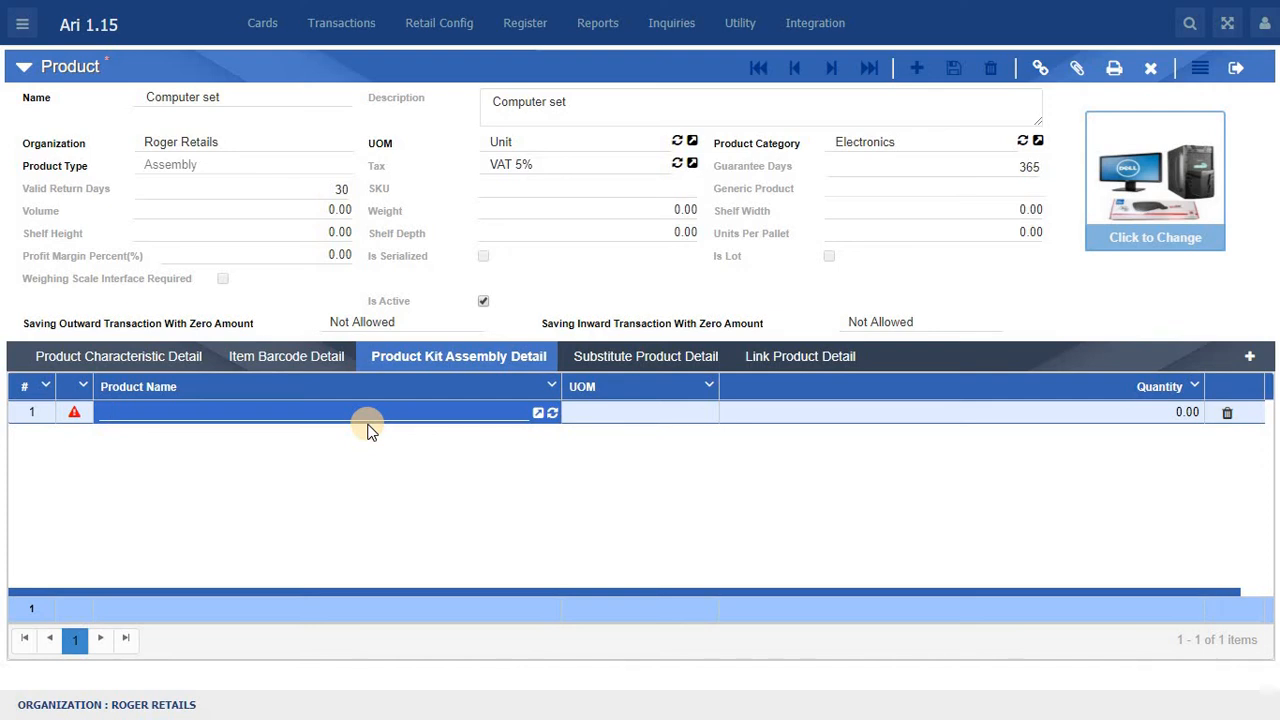
{"action": "type", "text": "Blu"}
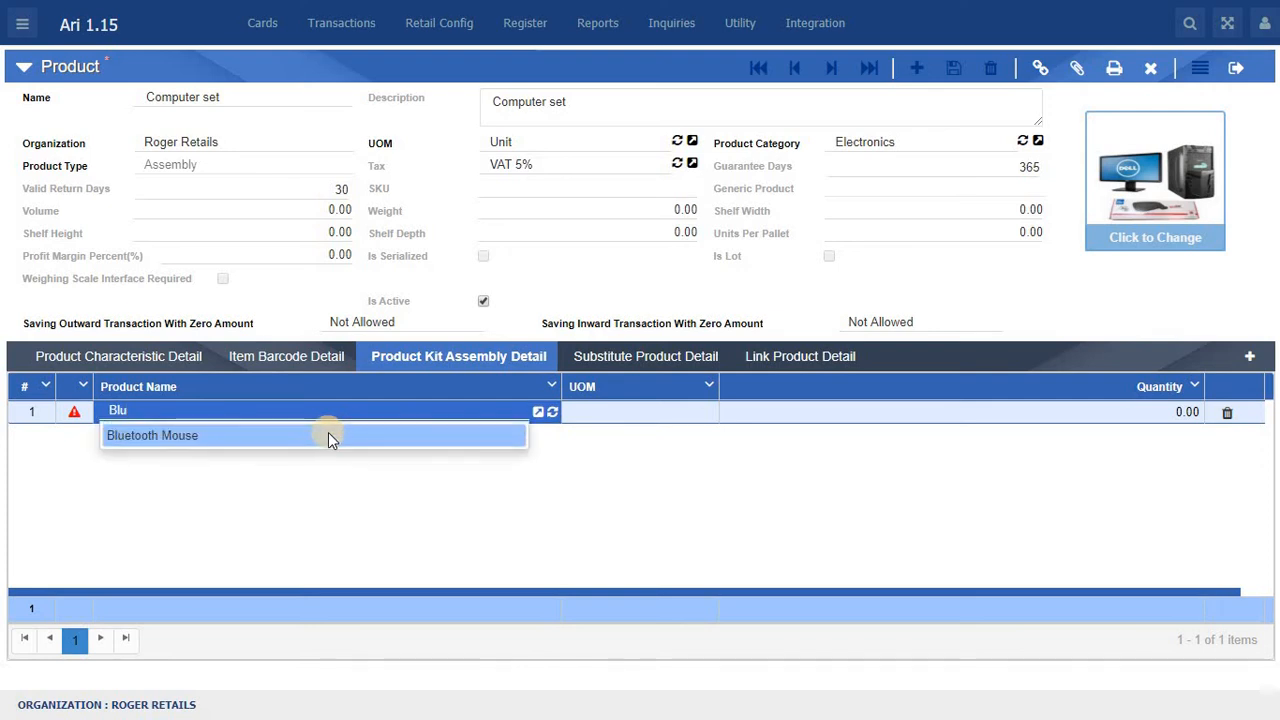
{"action": "left_click", "coordinate": [326, 437]}
{"action": "left_click", "coordinate": [310, 455]}
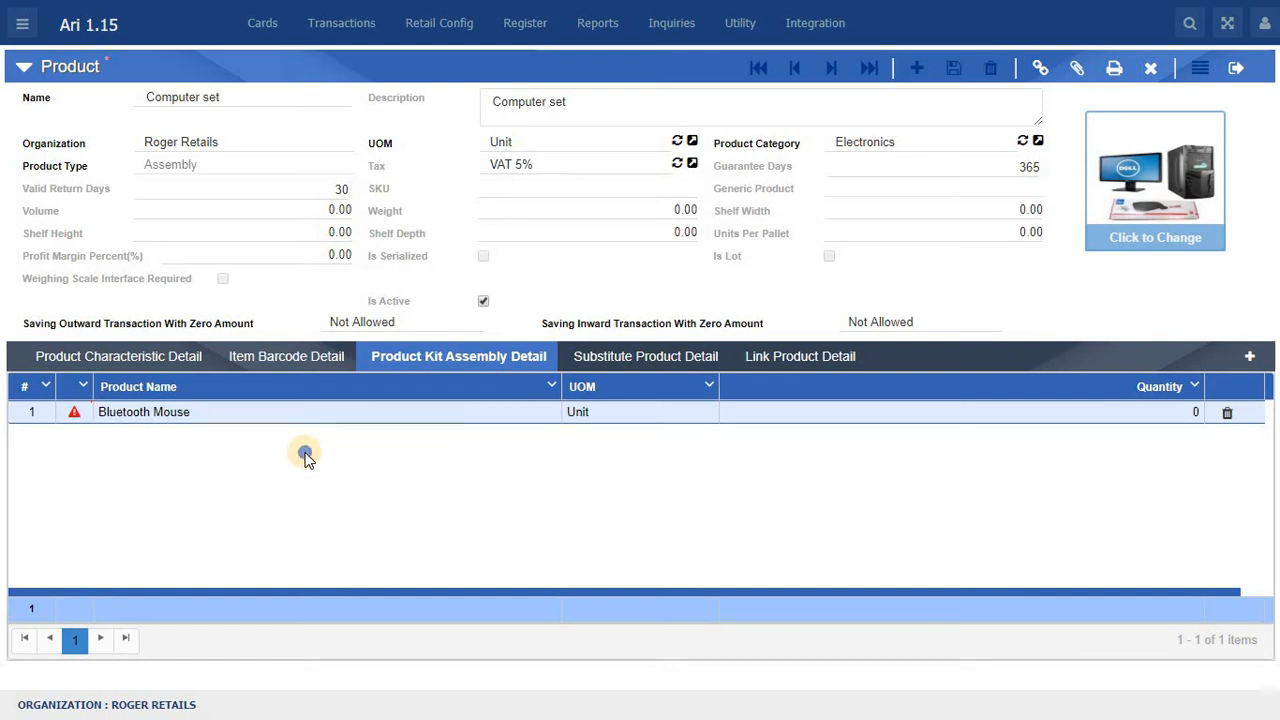
Step: Add Lenovo Keyboard as the second component of the kit assembly
{"action": "right_click", "coordinate": [310, 455]}
{"action": "left_click", "coordinate": [343, 468]}
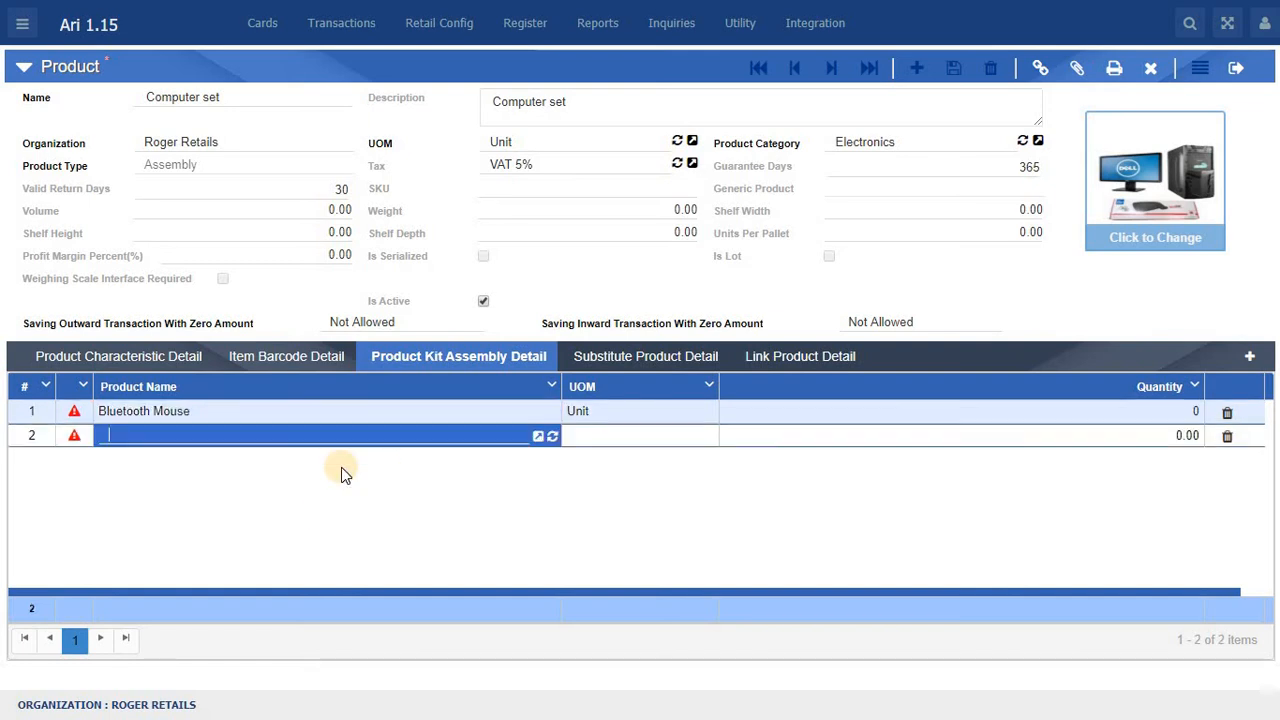
{"action": "type", "text": "Key"}
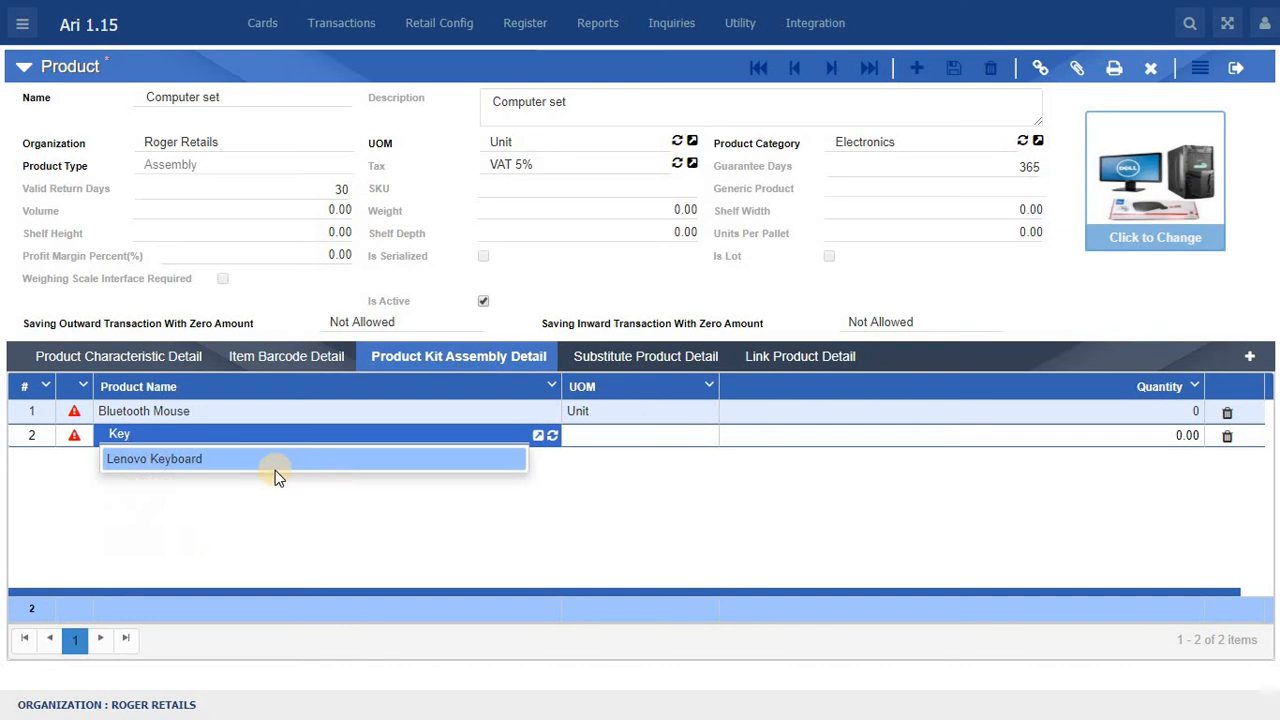
{"action": "left_click", "coordinate": [275, 468]}
{"action": "left_click", "coordinate": [264, 480]}
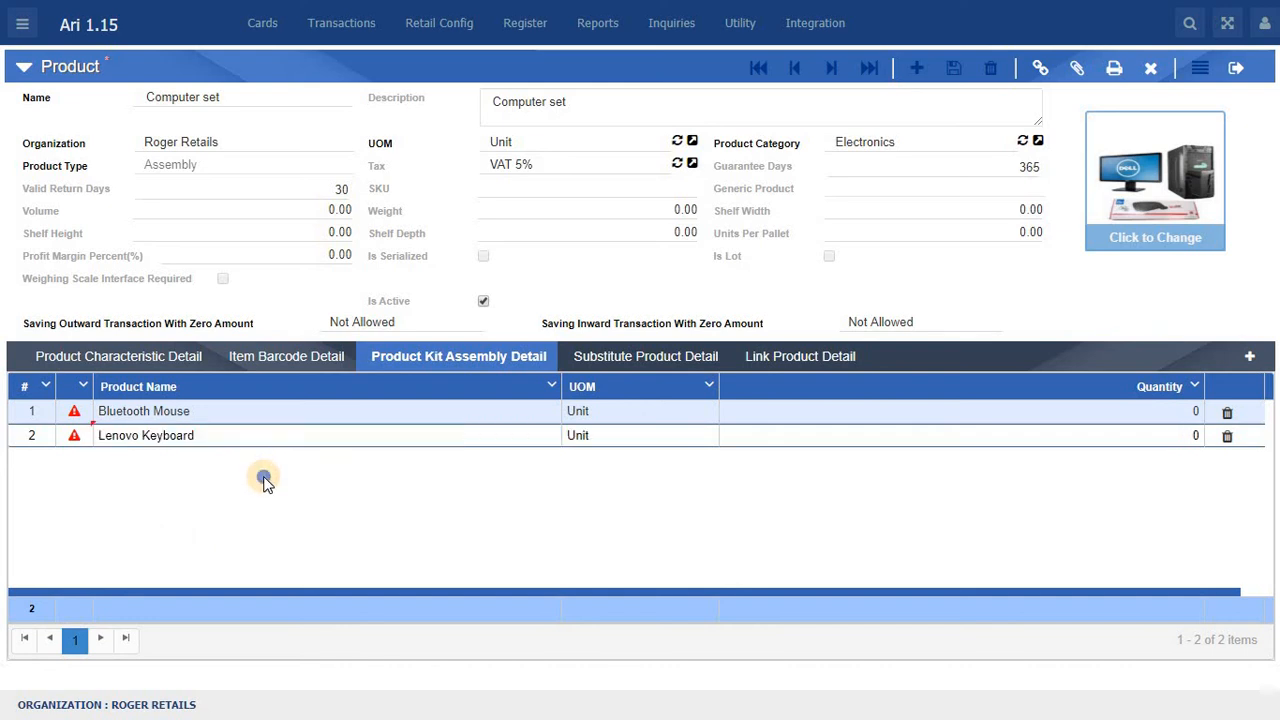
Step: Add Dell Monitor as the third component of the kit assembly
{"action": "right_click", "coordinate": [265, 484]}
{"action": "left_click", "coordinate": [298, 489]}
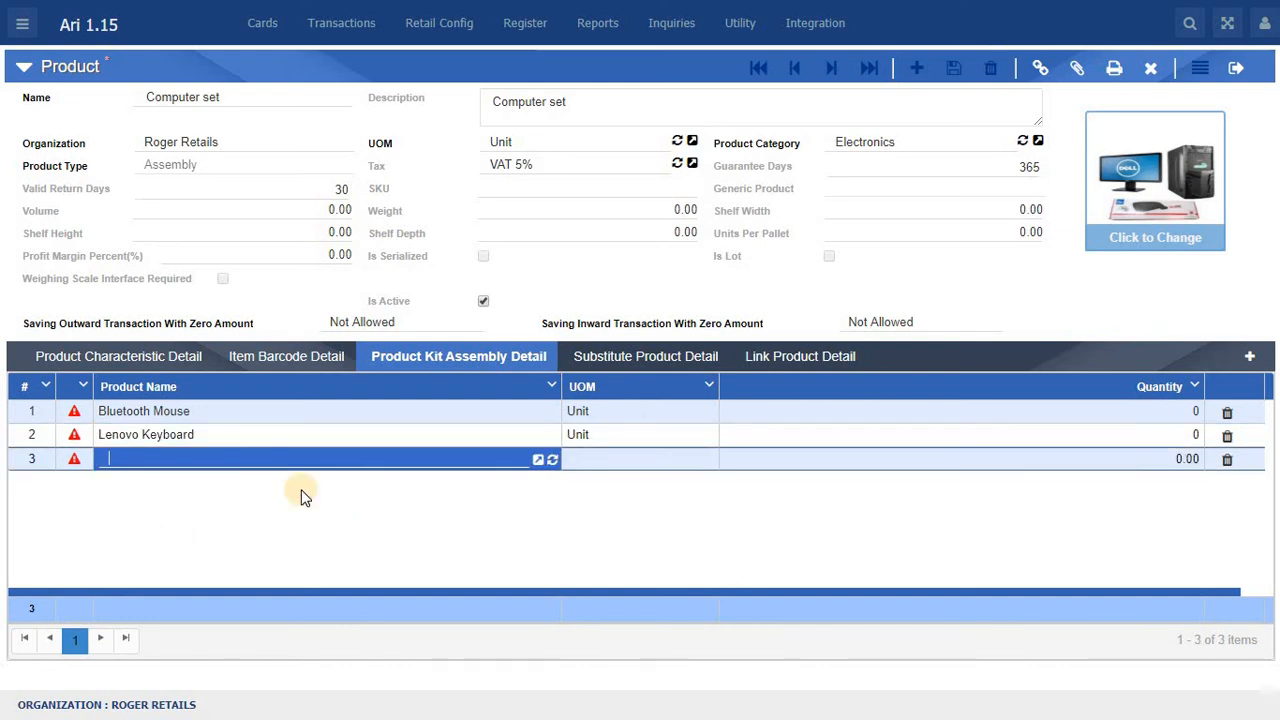
{"action": "type", "text": "Mono"}
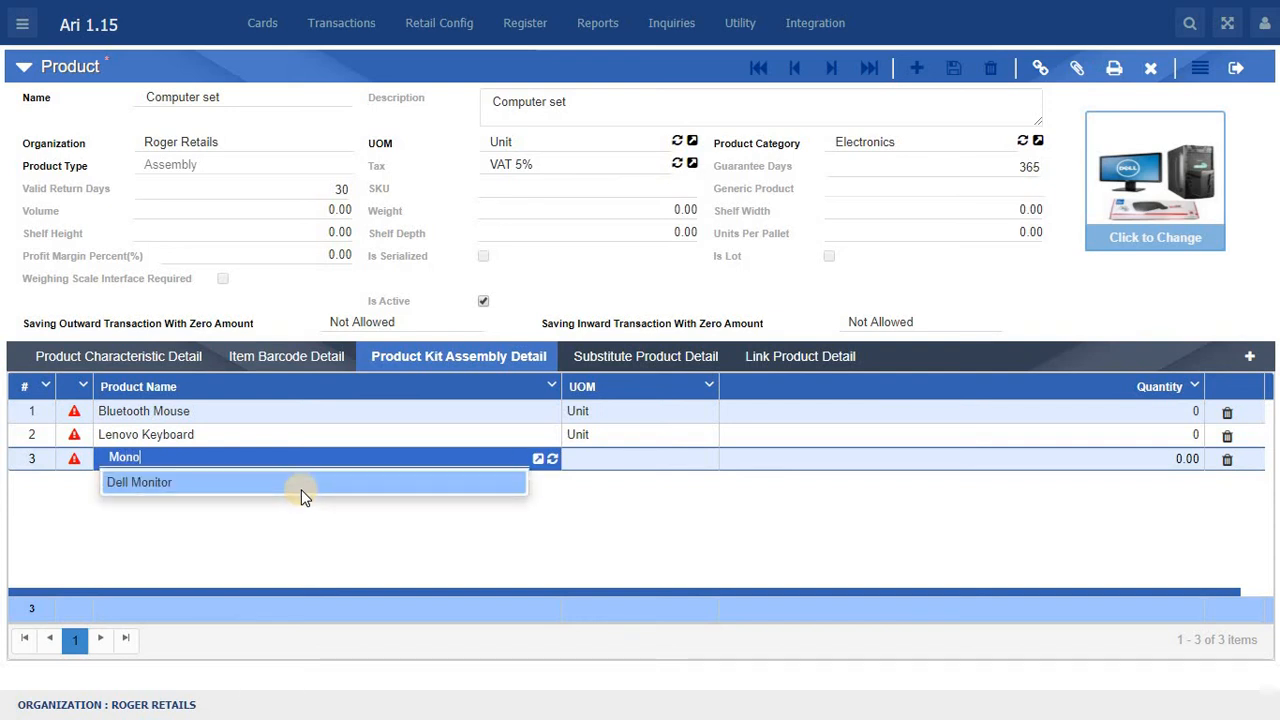
{"action": "key", "text": "BackSpace"}
{"action": "type", "text": "i"}
{"action": "left_click", "coordinate": [266, 480]}
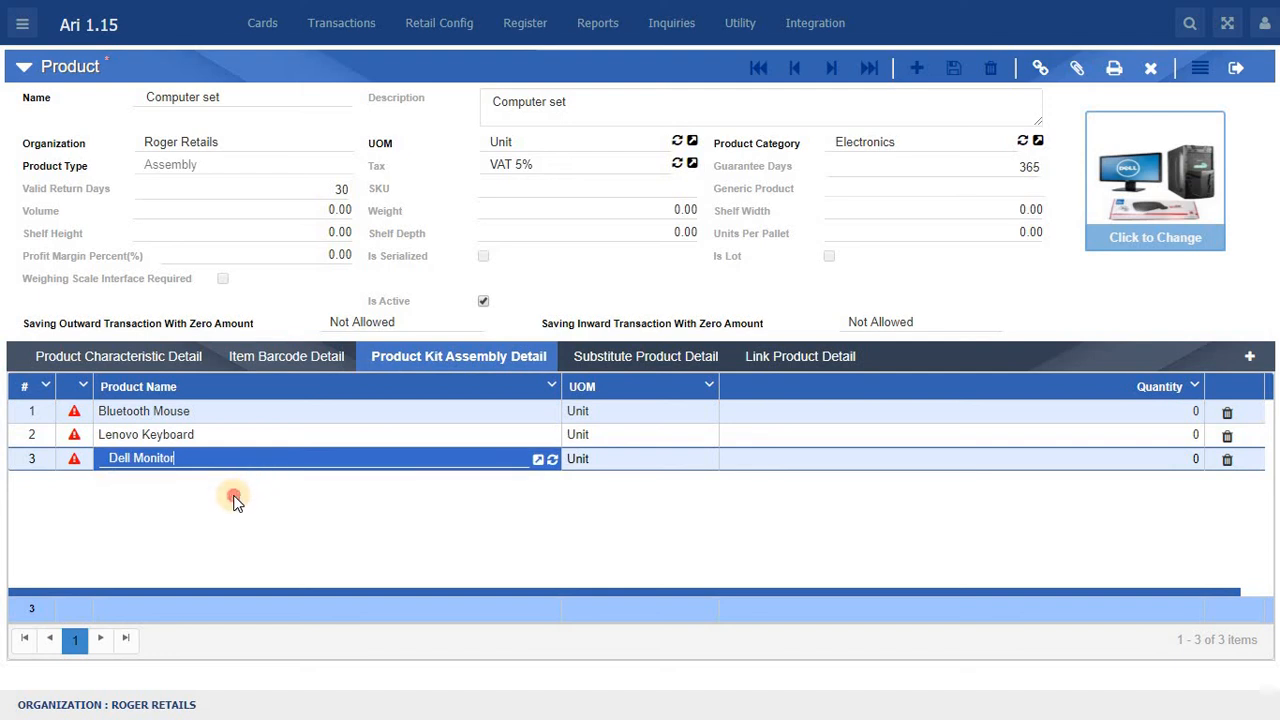
{"action": "left_click", "coordinate": [234, 496]}
Step: Add HP CPU as the fourth component of the kit assembly
{"action": "right_click", "coordinate": [236, 502]}
{"action": "left_click", "coordinate": [272, 504]}
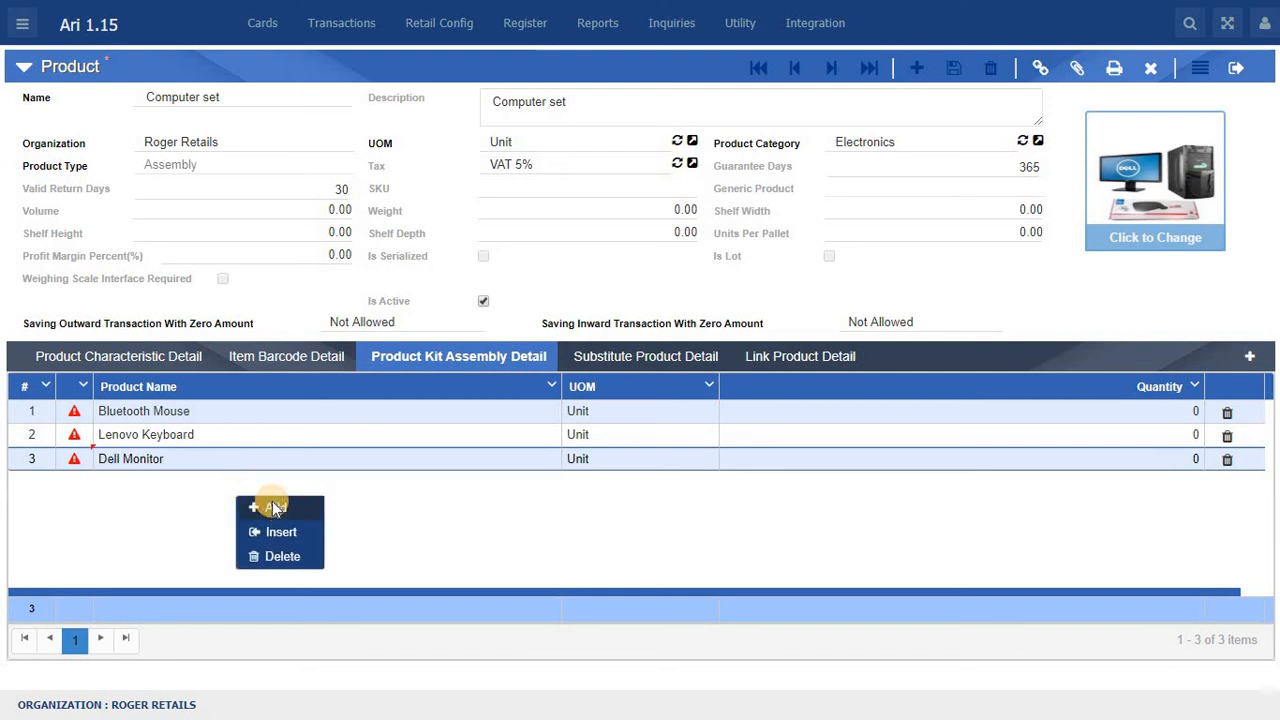
{"action": "type", "text": "CPU"}
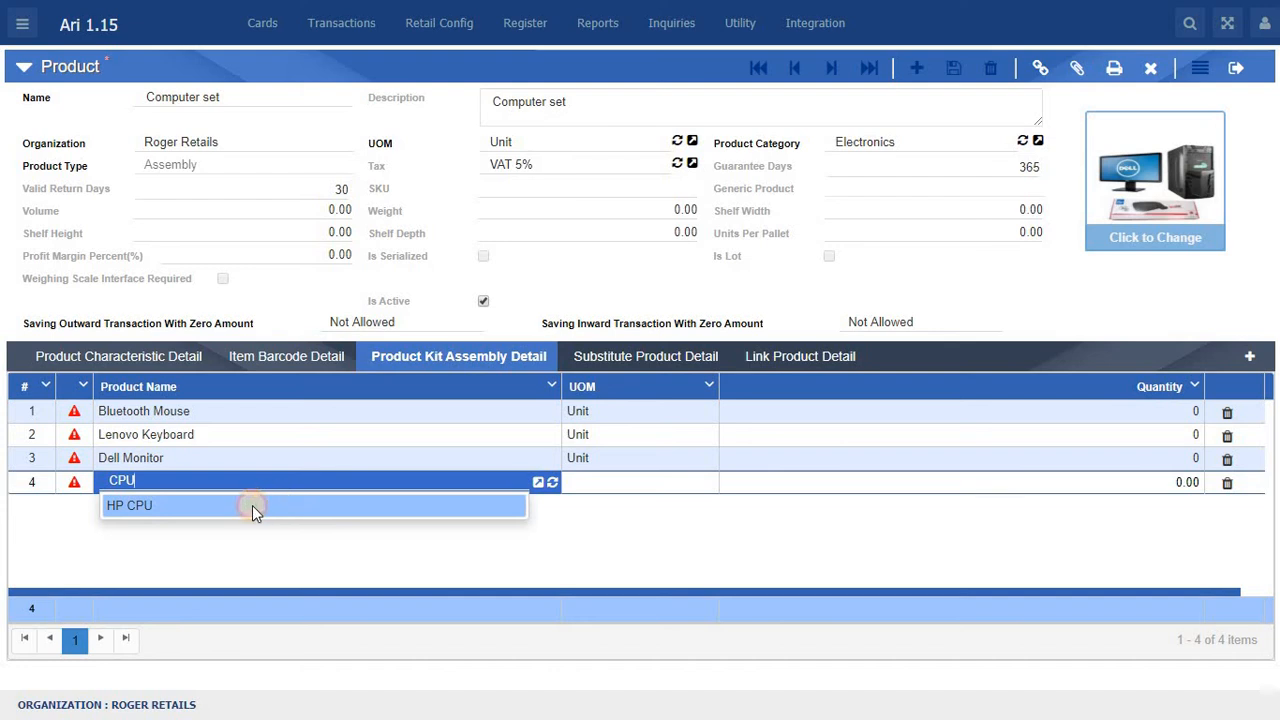
{"action": "left_click", "coordinate": [252, 505]}
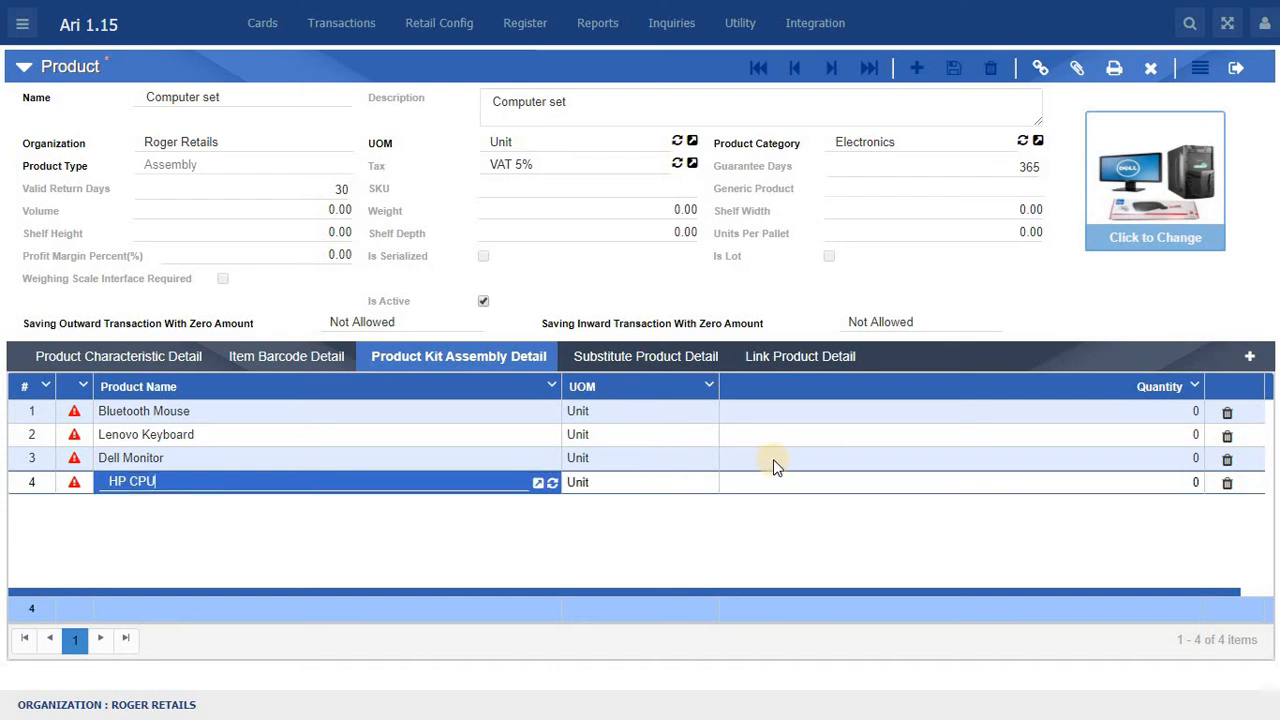
Step: Set the quantity to 1 for each of the four kit components: Bluetooth Mouse, Lenovo Keyboard, Dell Monitor and HP CPU
{"action": "left_click", "coordinate": [1194, 413]}
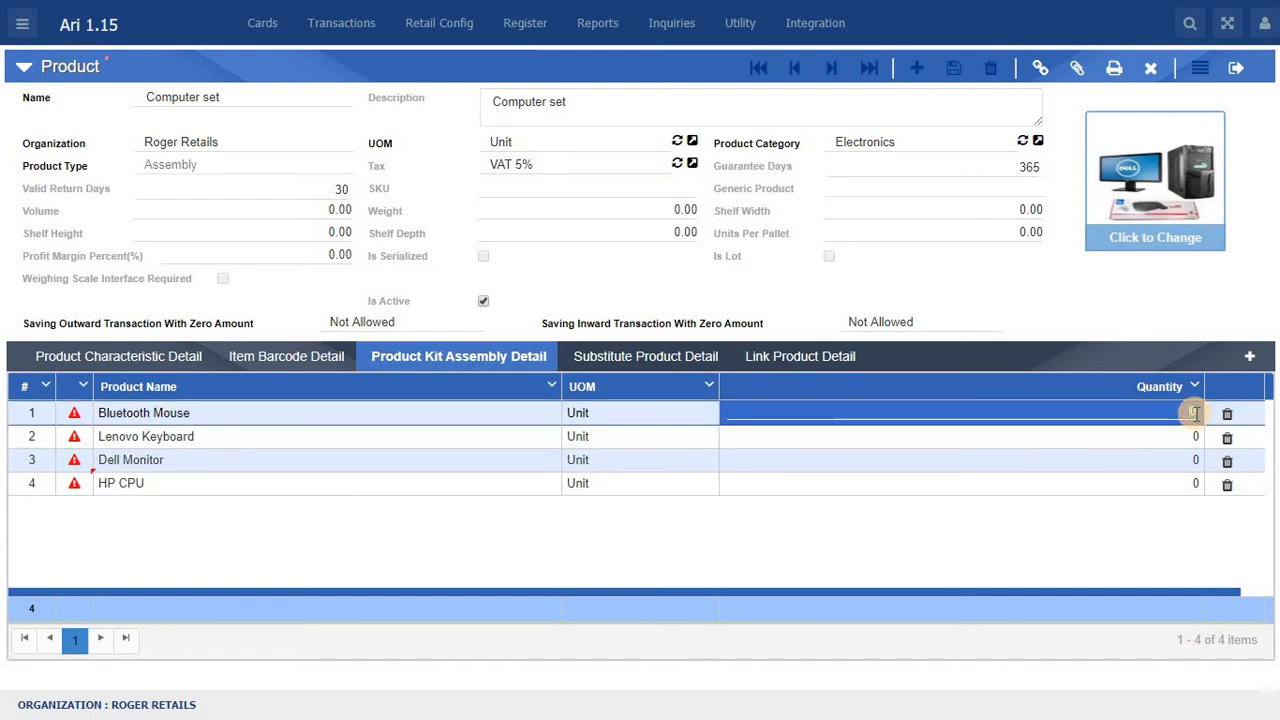
{"action": "type", "text": "1"}
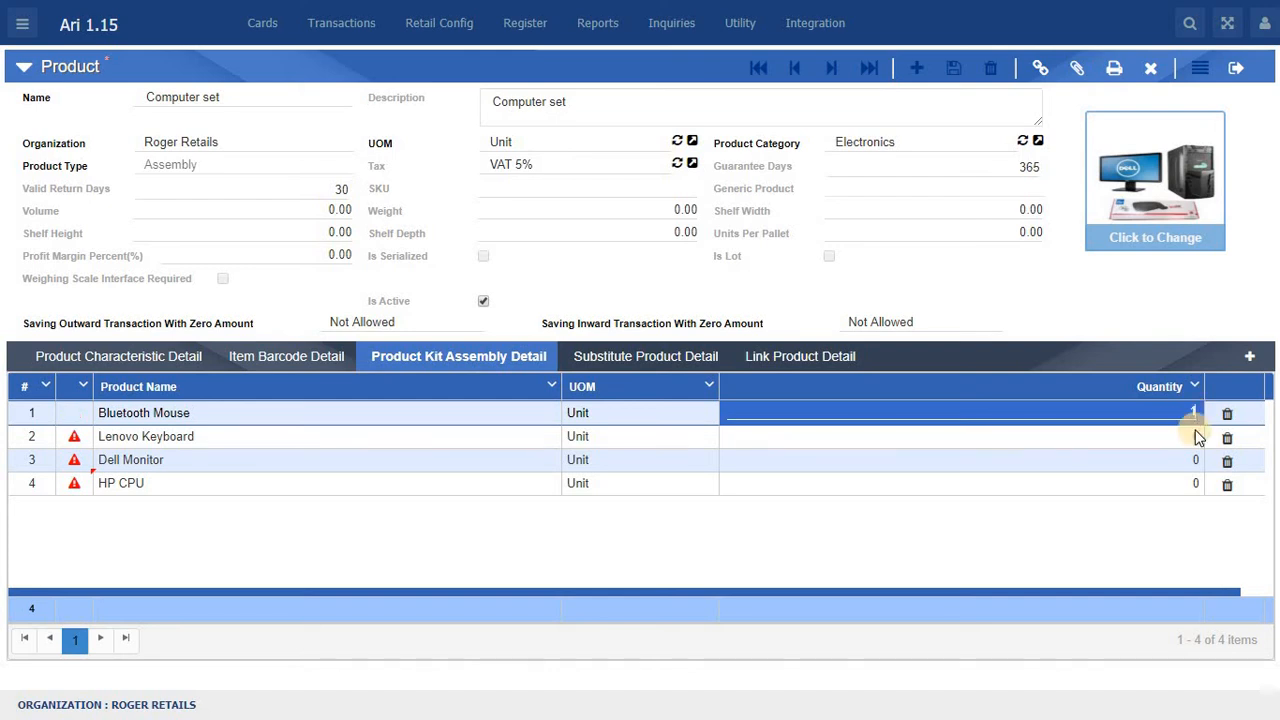
{"action": "left_click", "coordinate": [1195, 437]}
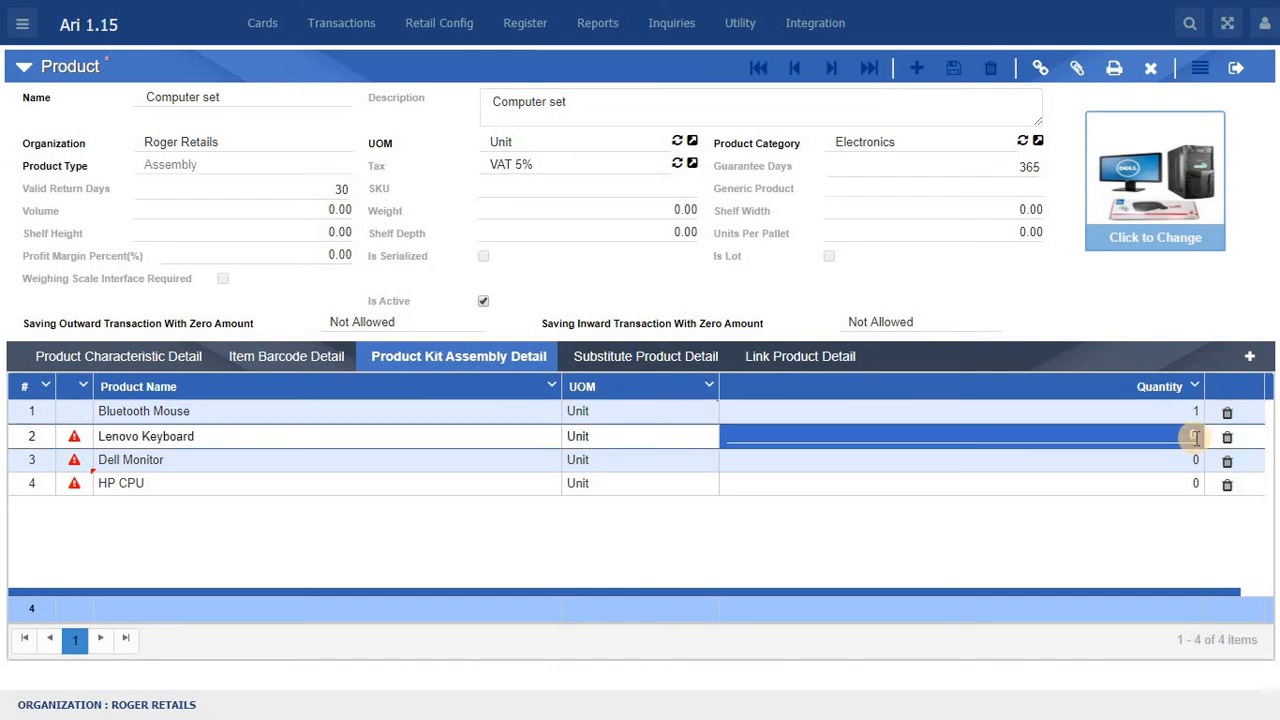
{"action": "type", "text": "1"}
{"action": "left_click", "coordinate": [1195, 458]}
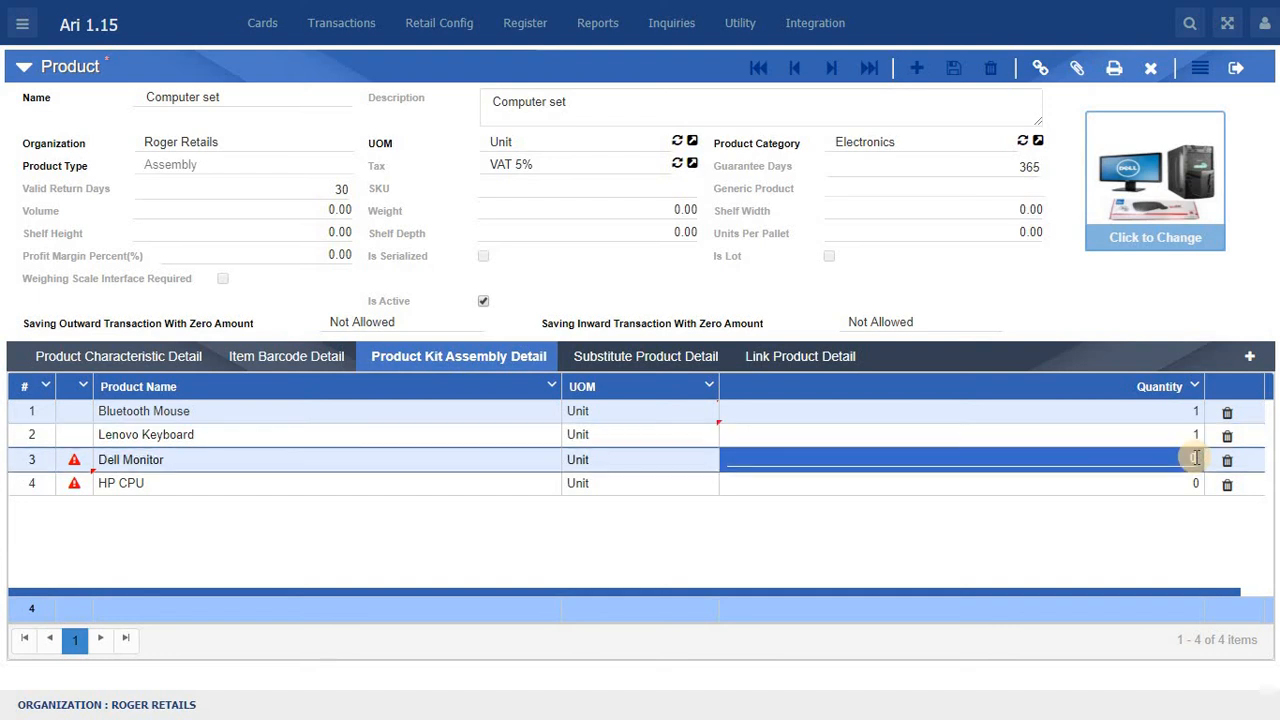
{"action": "type", "text": "1"}
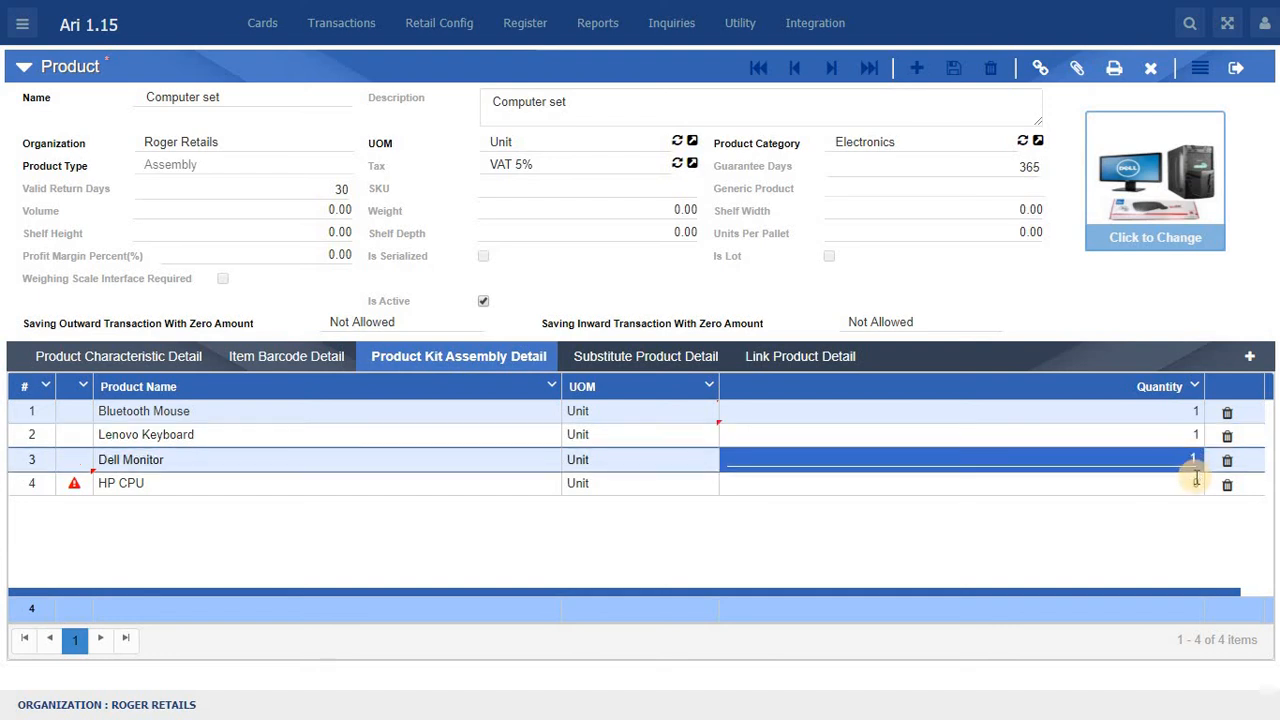
{"action": "left_click", "coordinate": [1194, 481]}
{"action": "type", "text": "1"}
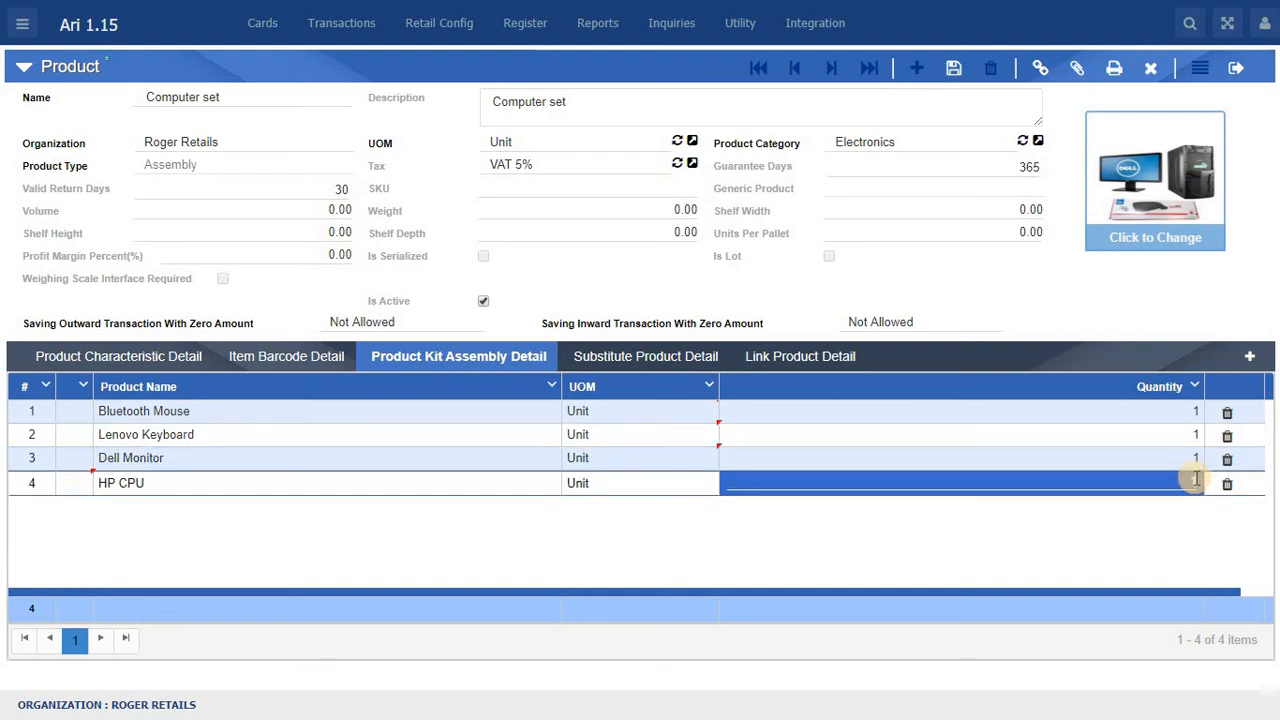
{"action": "left_click", "coordinate": [1068, 561]}
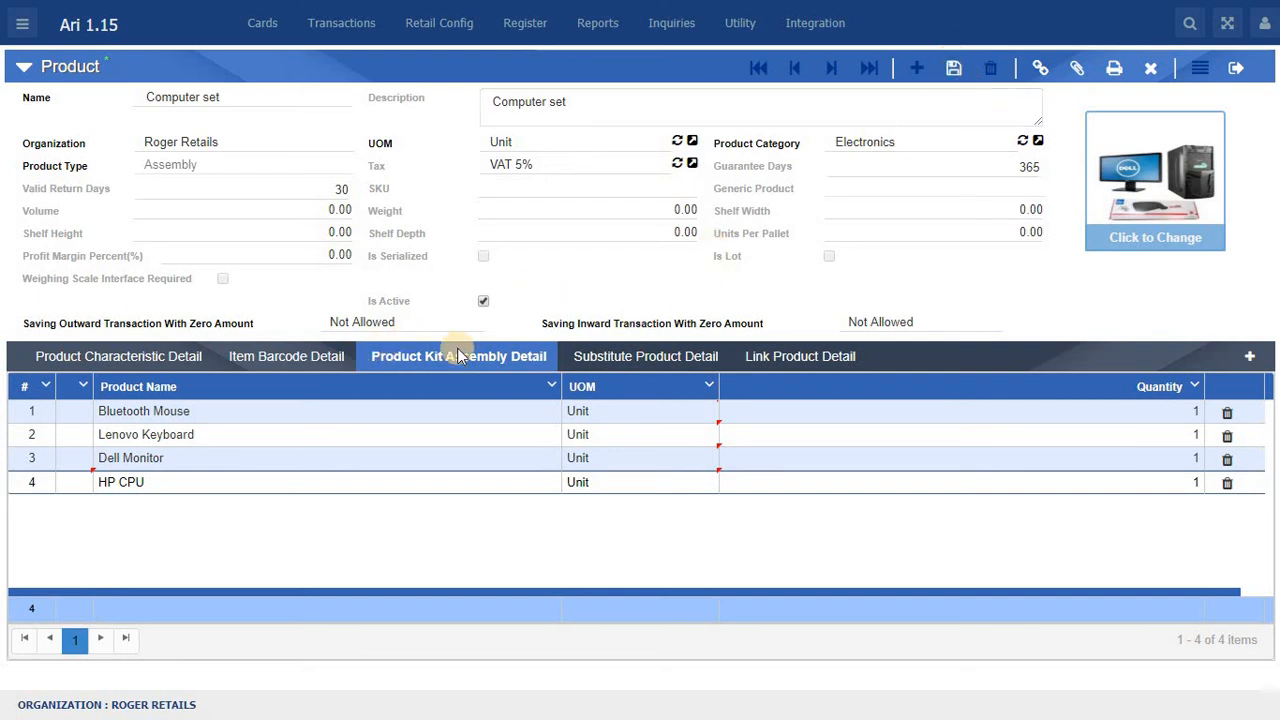
Step: Add an item barcode entry for the product with UPC type Manual and UPC 5678945
{"action": "left_click", "coordinate": [294, 366]}
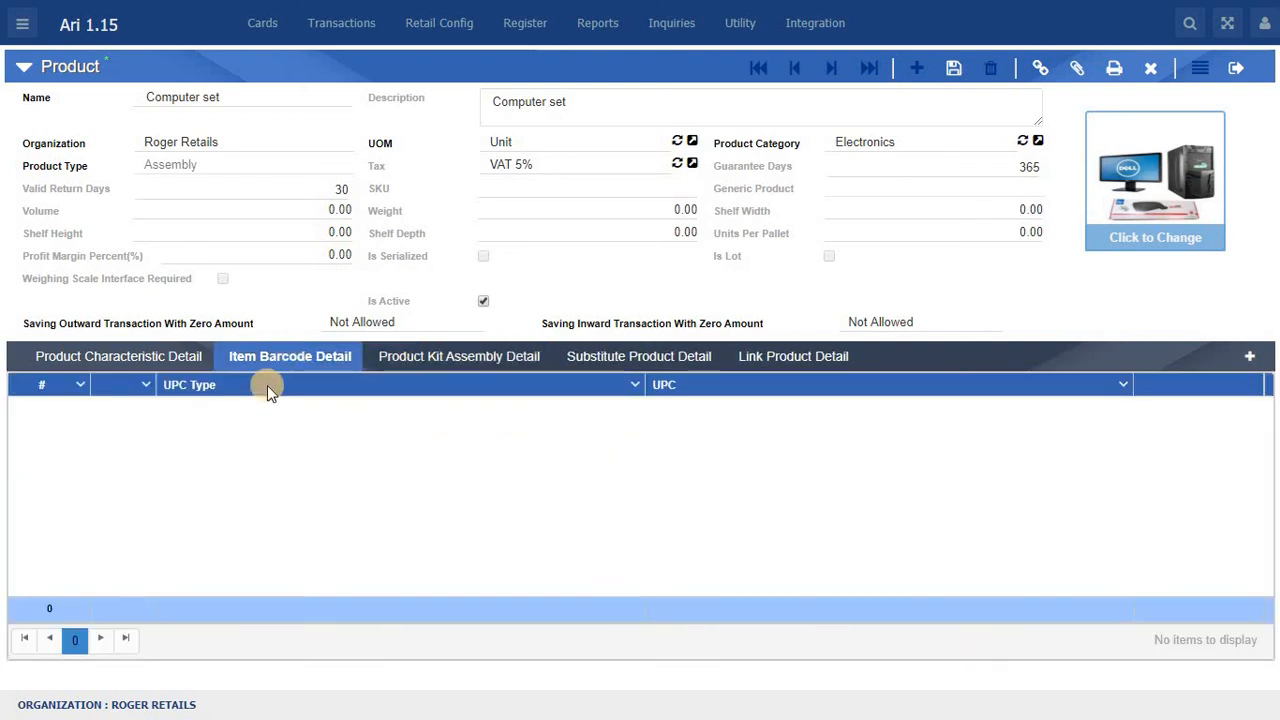
{"action": "right_click", "coordinate": [222, 430]}
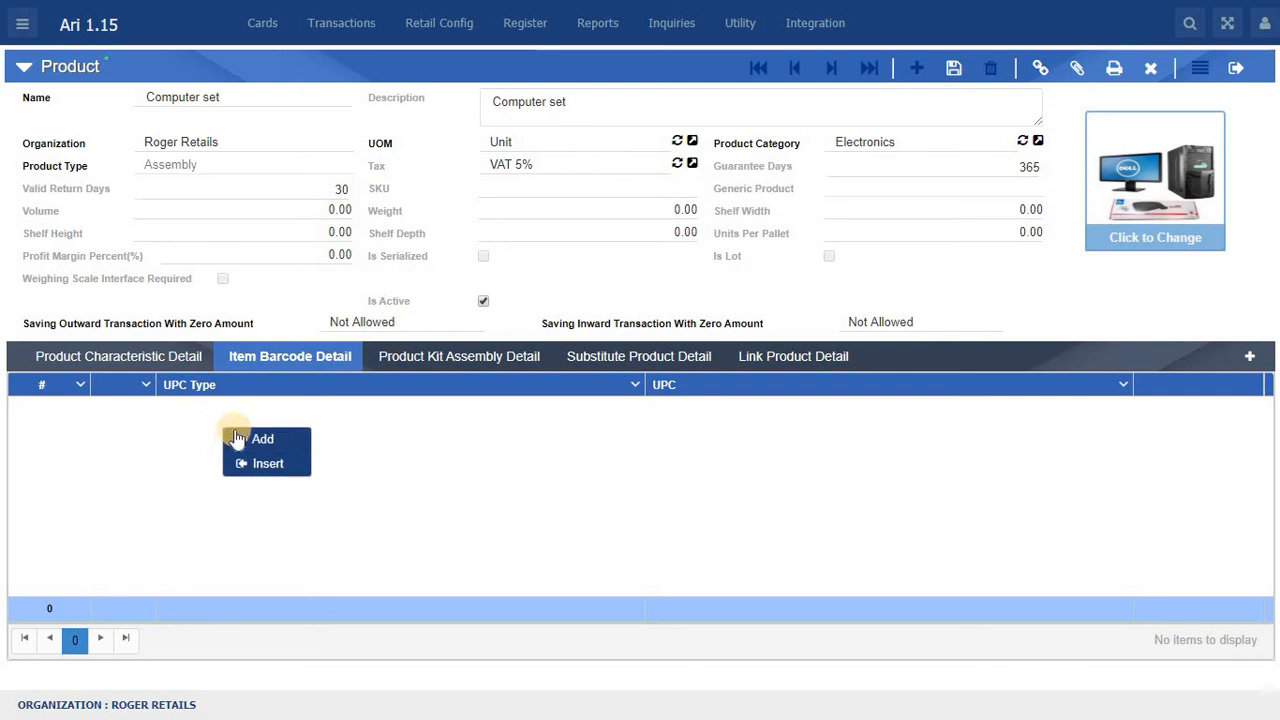
{"action": "left_click", "coordinate": [251, 439]}
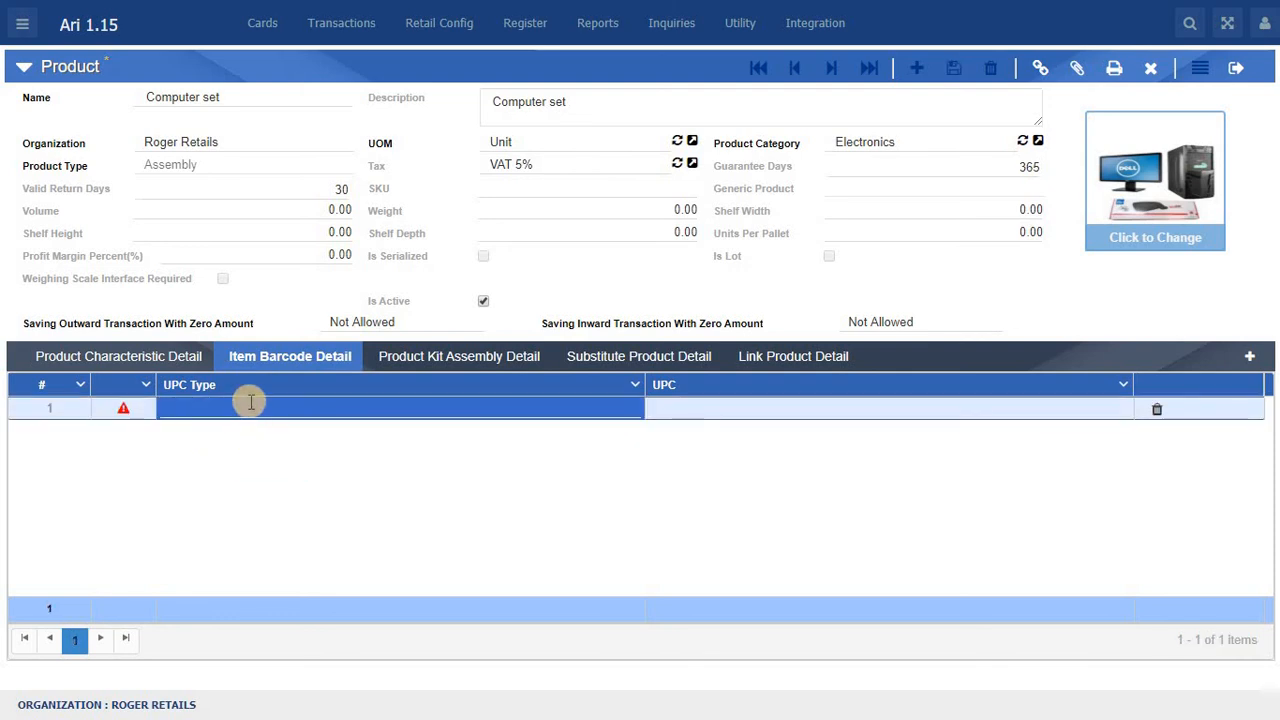
{"action": "left_click", "coordinate": [250, 401]}
{"action": "type", "text": "Manual"}
{"action": "left_click", "coordinate": [697, 411]}
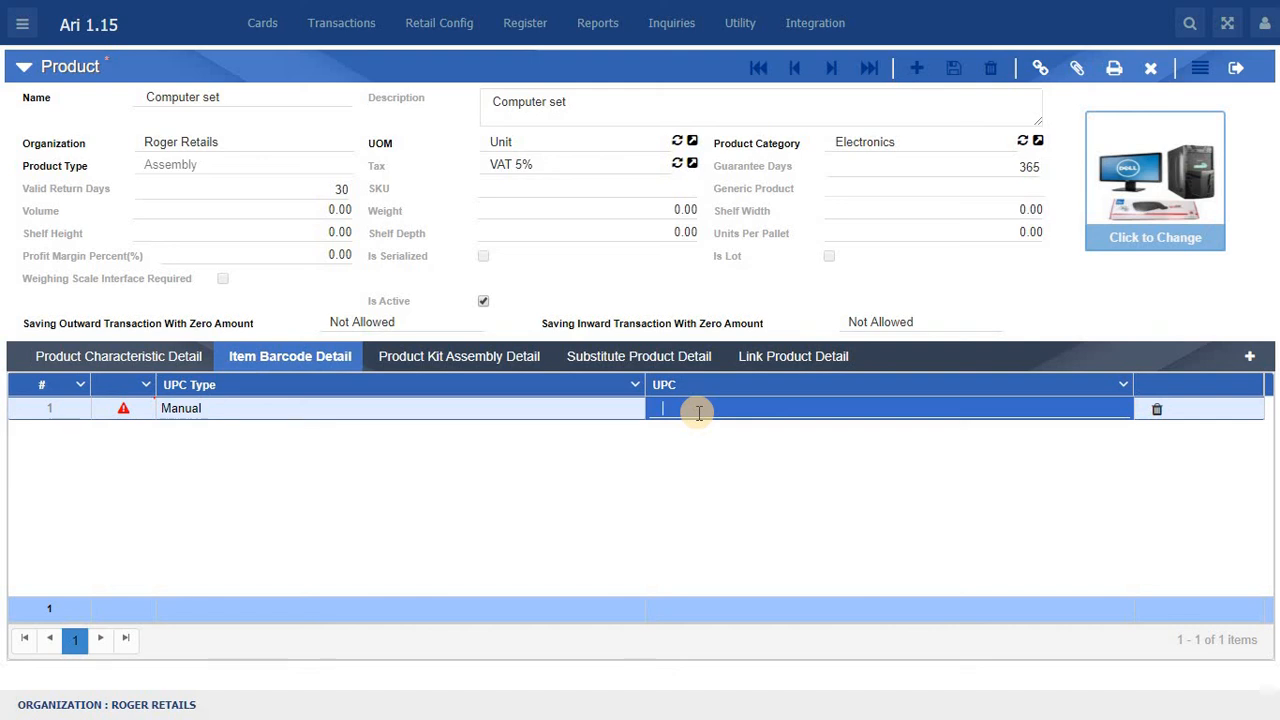
{"action": "type", "text": "5678945"}
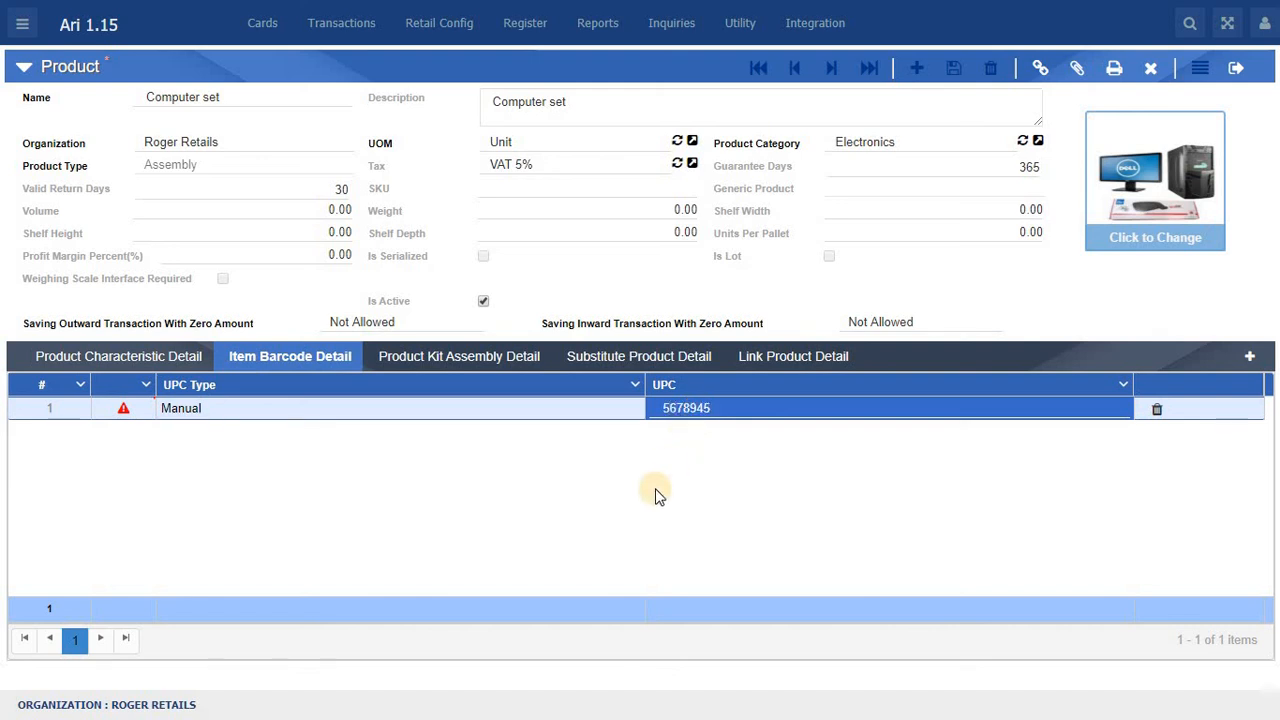
{"action": "left_click", "coordinate": [659, 497]}
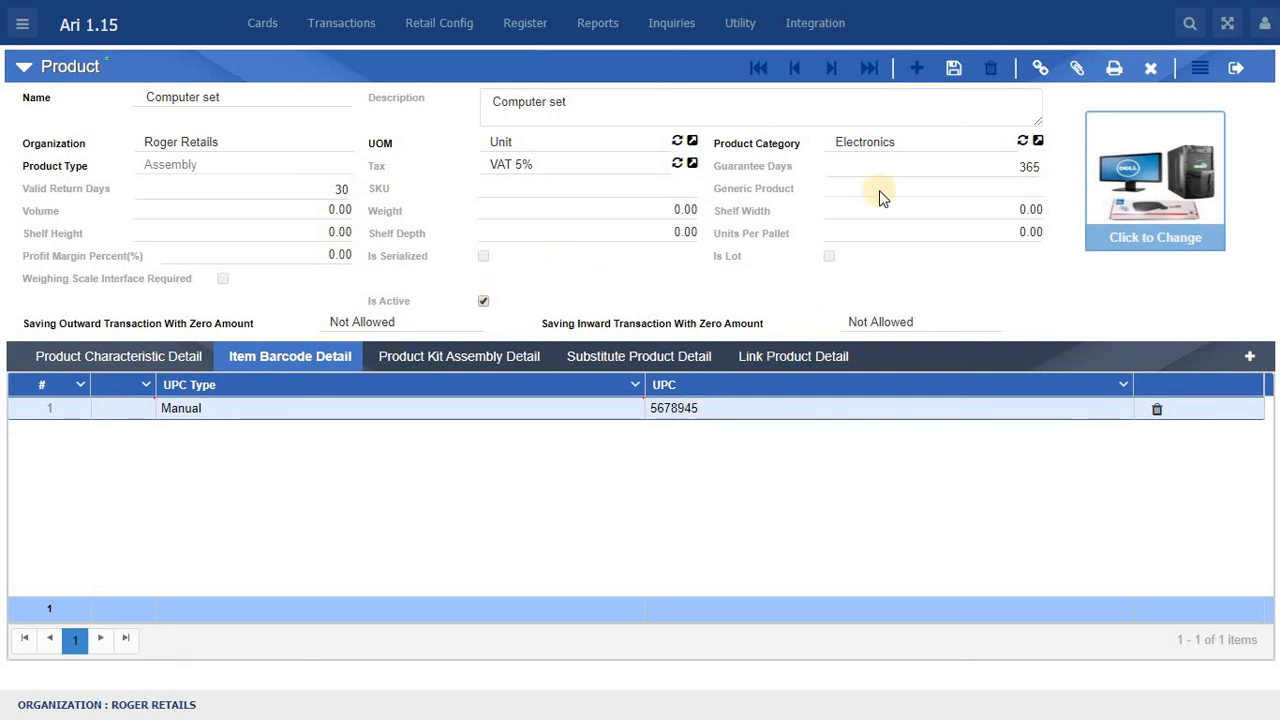
Step: Save the Computer set product record
{"action": "left_click", "coordinate": [953, 67]}
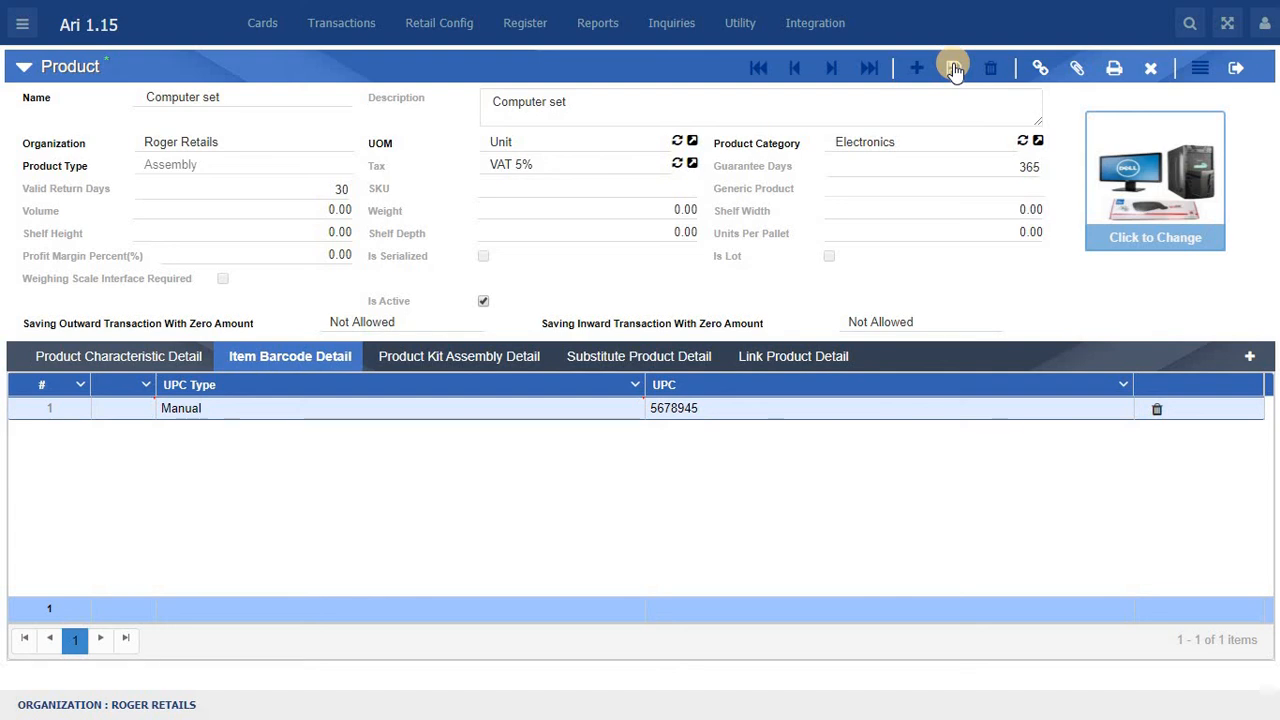
{"action": "left_click", "coordinate": [953, 67]}
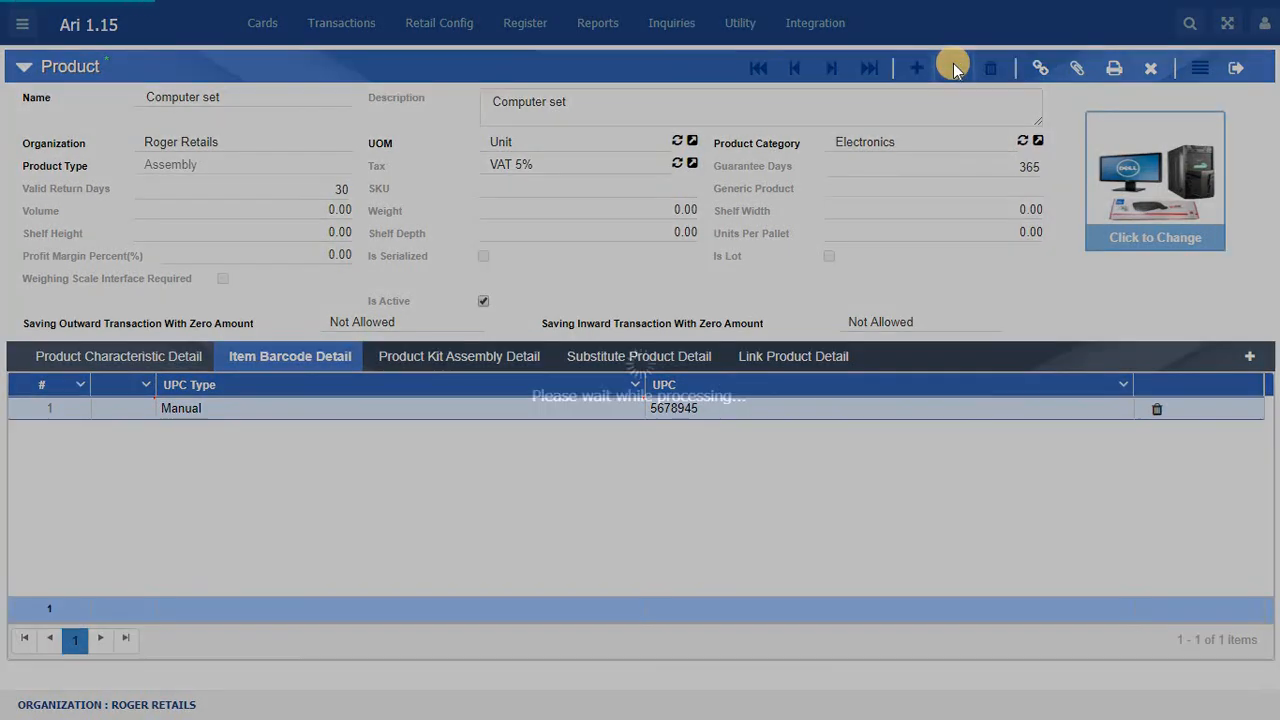